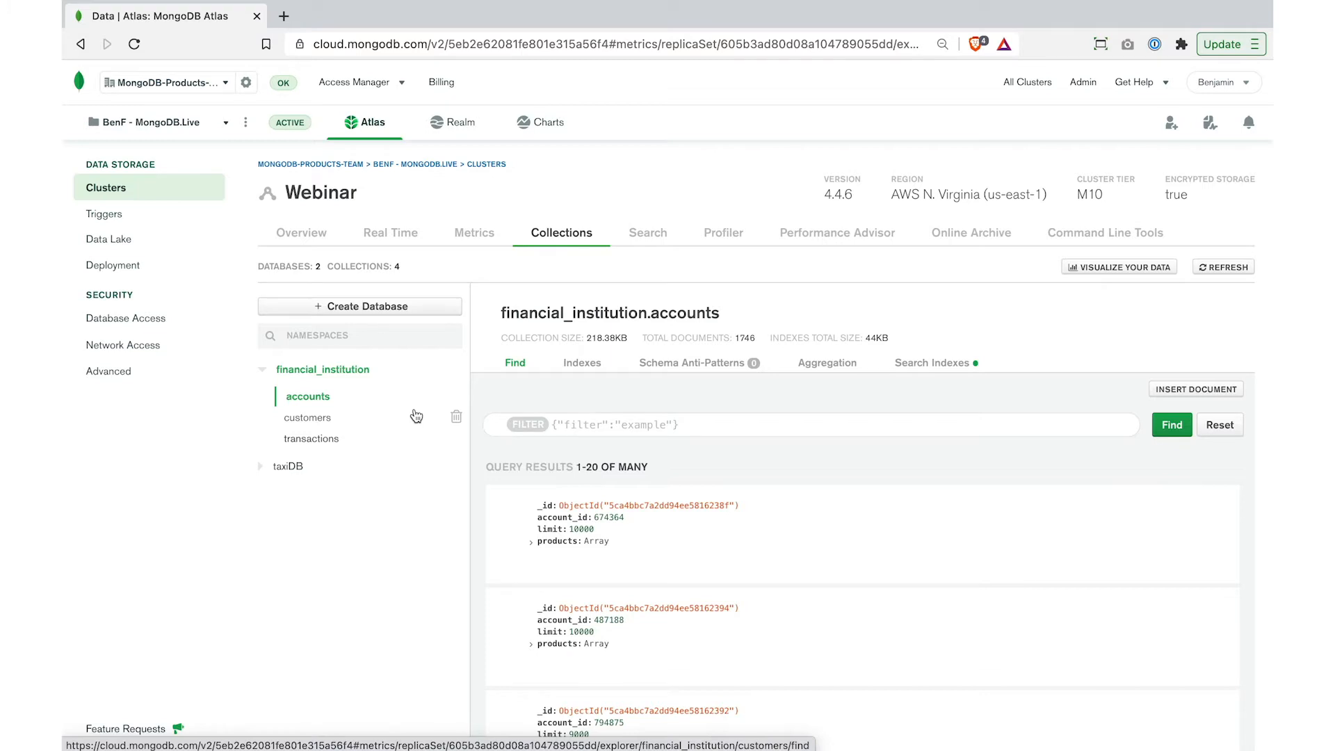
- Filter the financial_institution.accounts collection for documents matching {"archive": true}
left_click(689, 425)
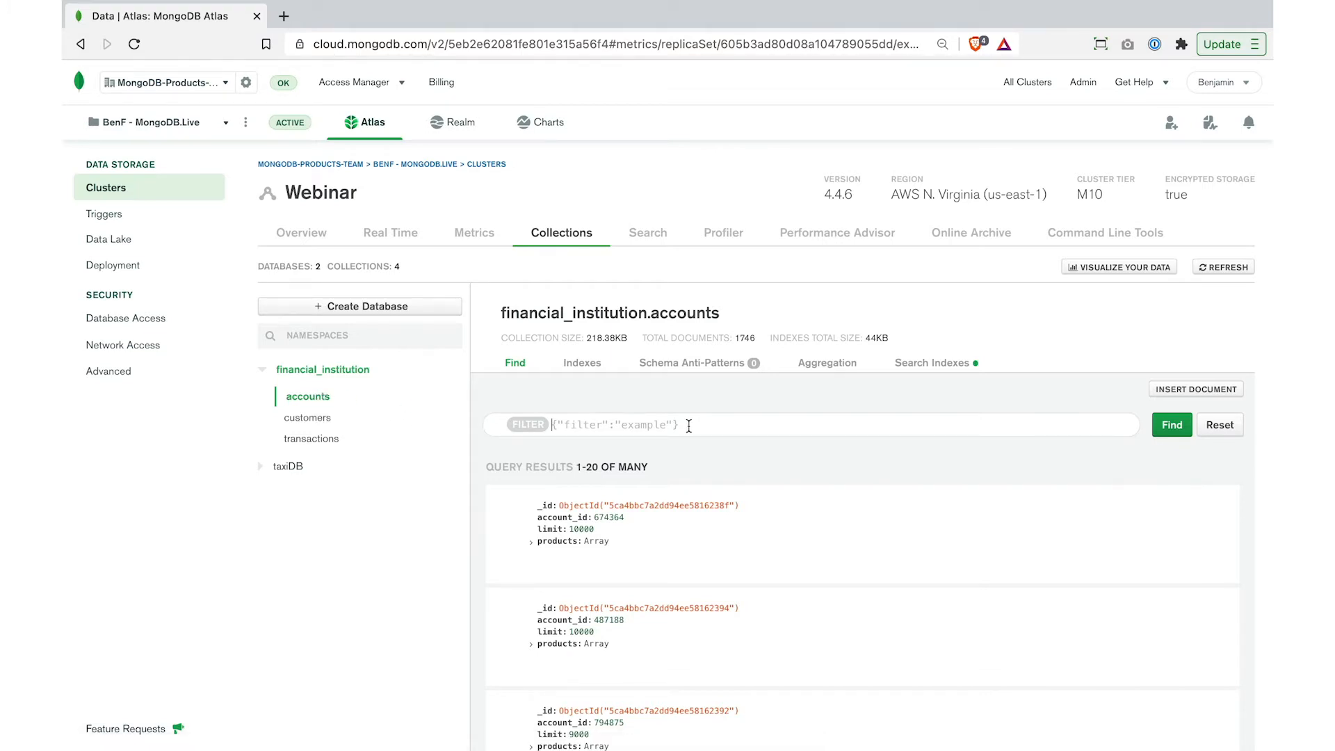
type("{\"archive\": true}")
left_click(1171, 426)
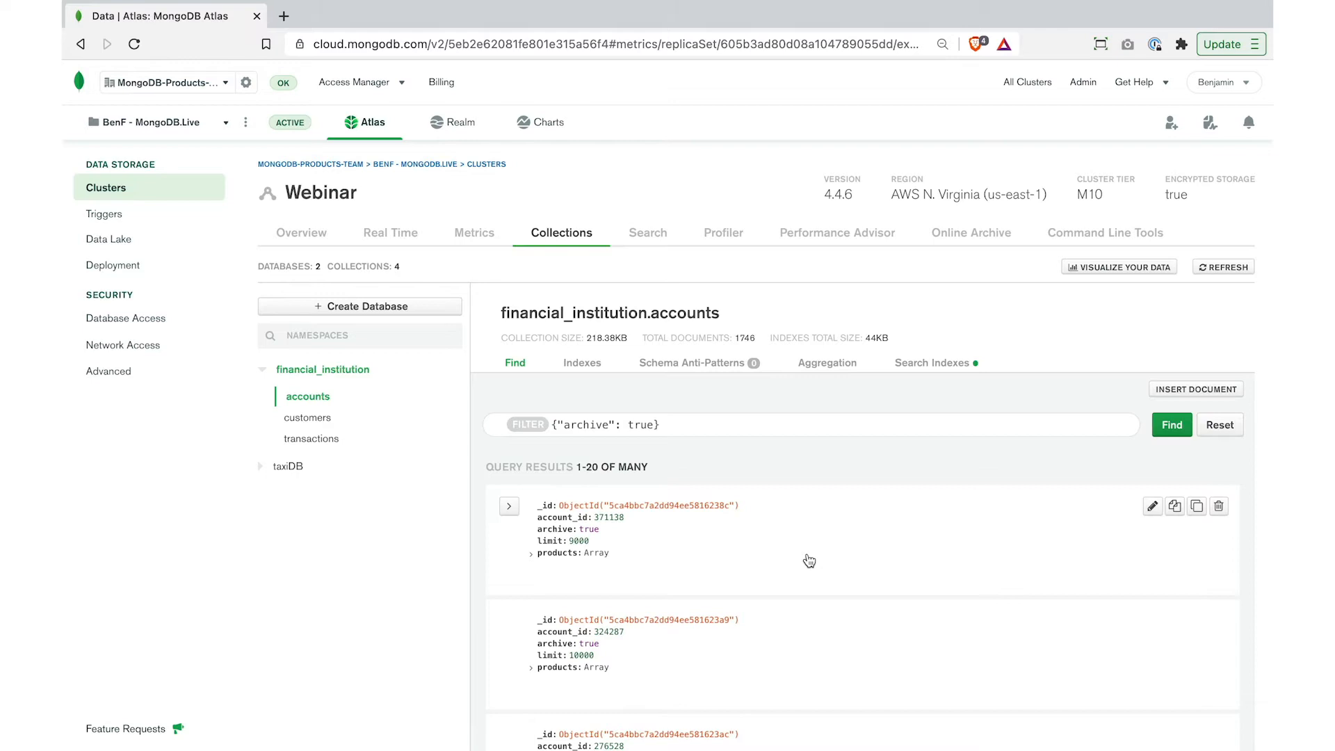
- Start configuring an Online Archive for the Webinar cluster and proceed past the overview to the archiving rule
left_click(981, 239)
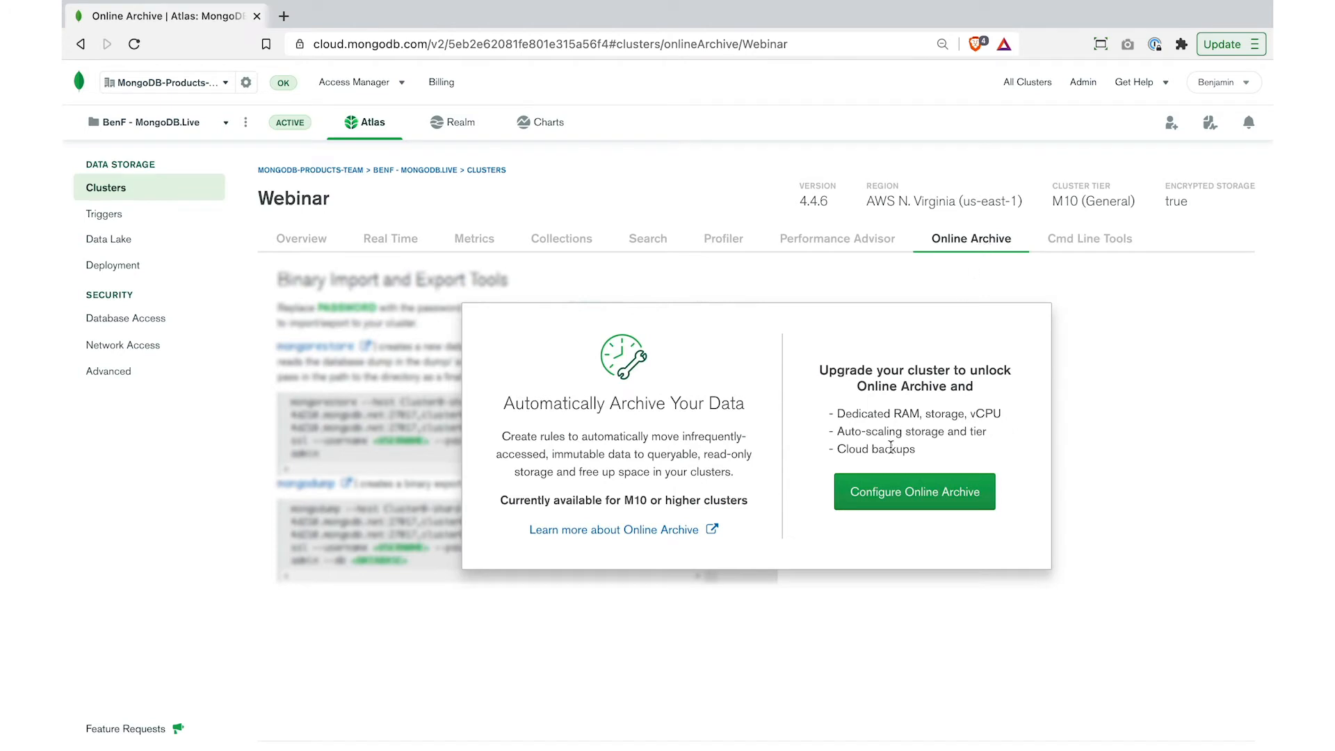
left_click(893, 493)
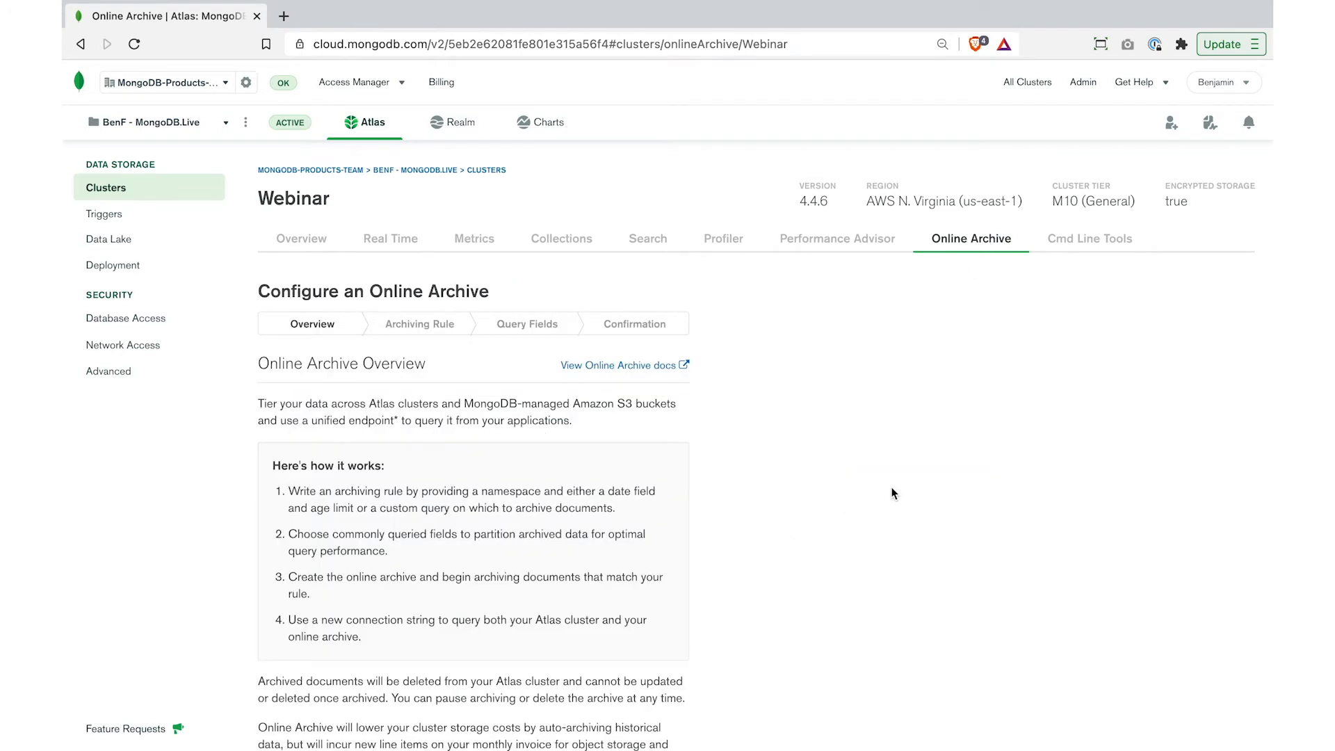
scroll(894, 493, "down", 3)
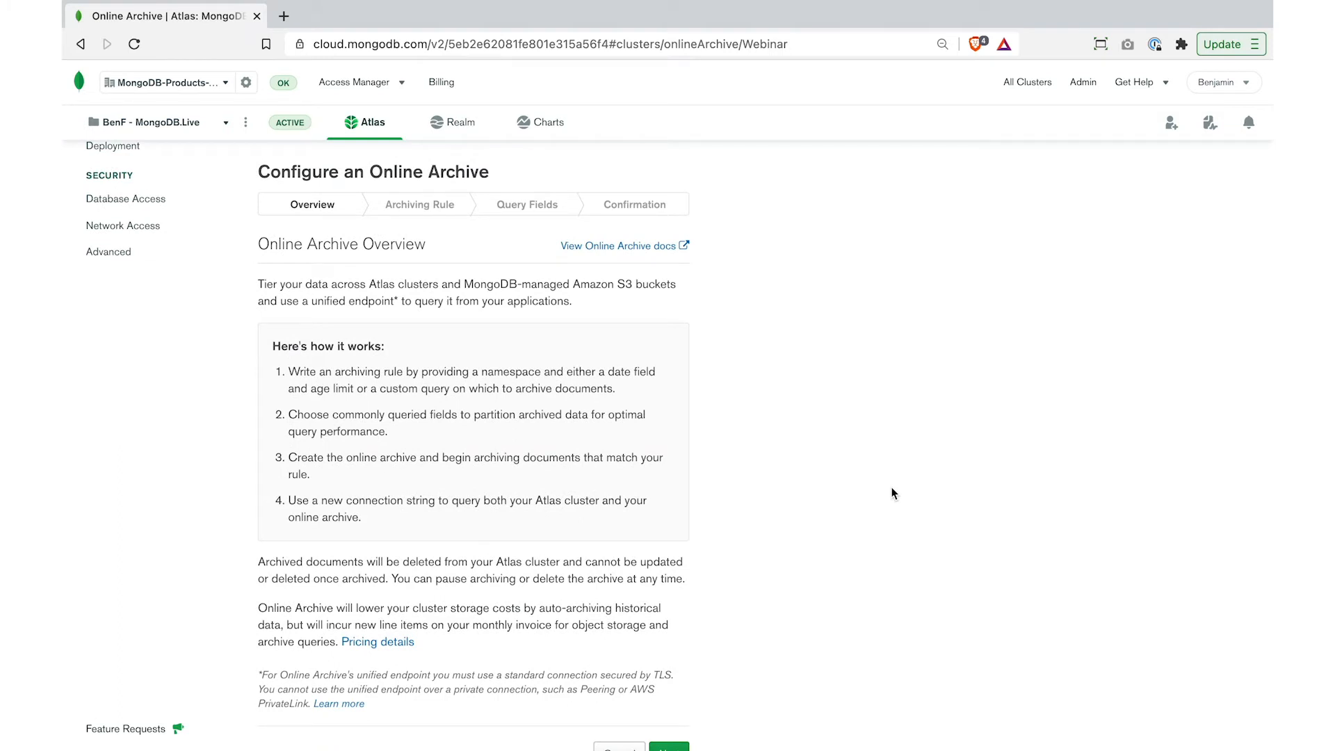
scroll(893, 493, "down", 1)
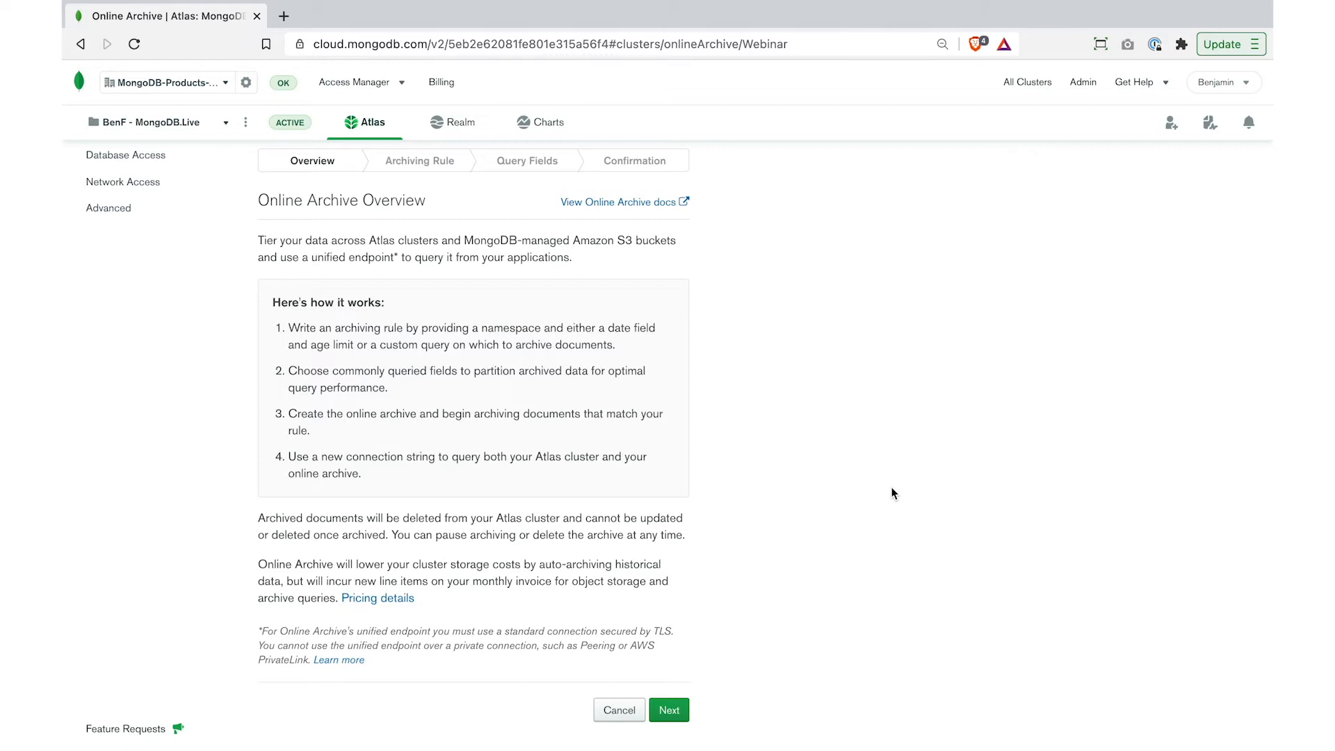
left_click(669, 710)
scroll(878, 536, "up", 2)
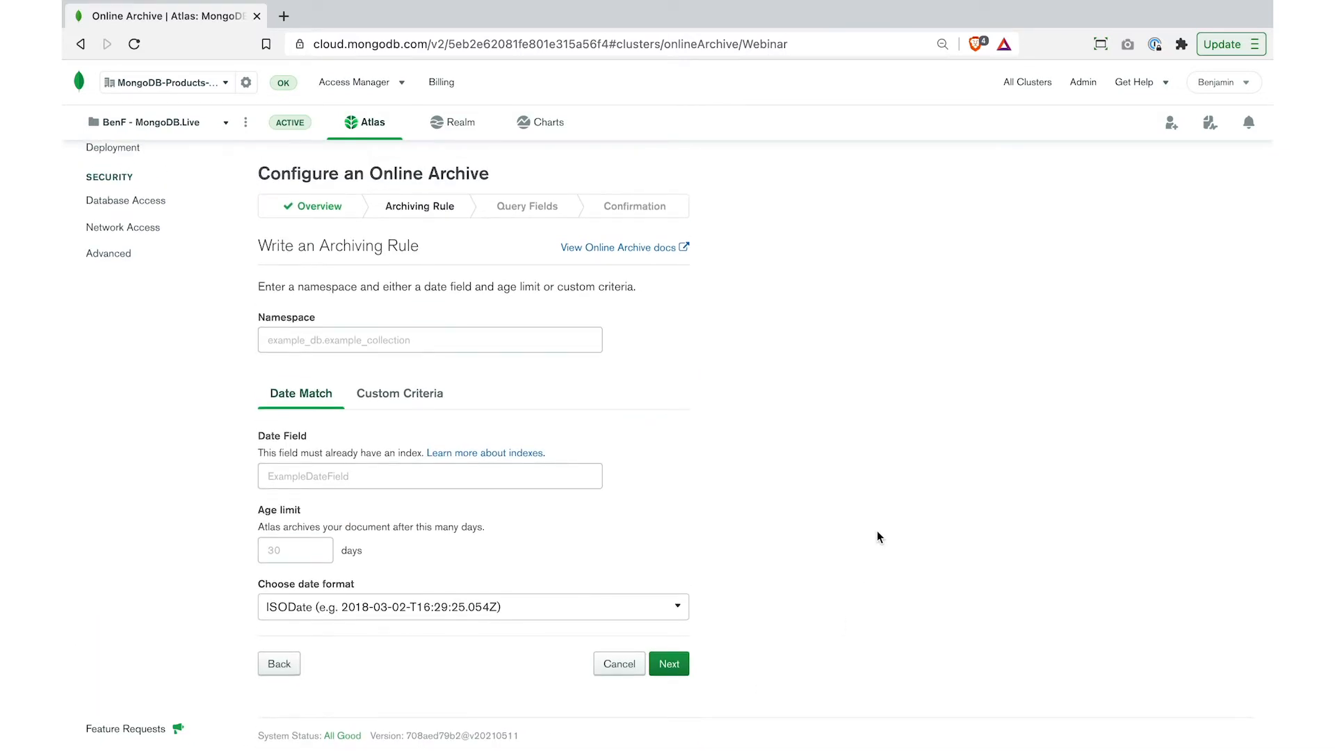
- Set the archiving rule's namespace to financial_institution.accounts
left_click(410, 477)
left_click(401, 339)
type("financial_institution.accounts")
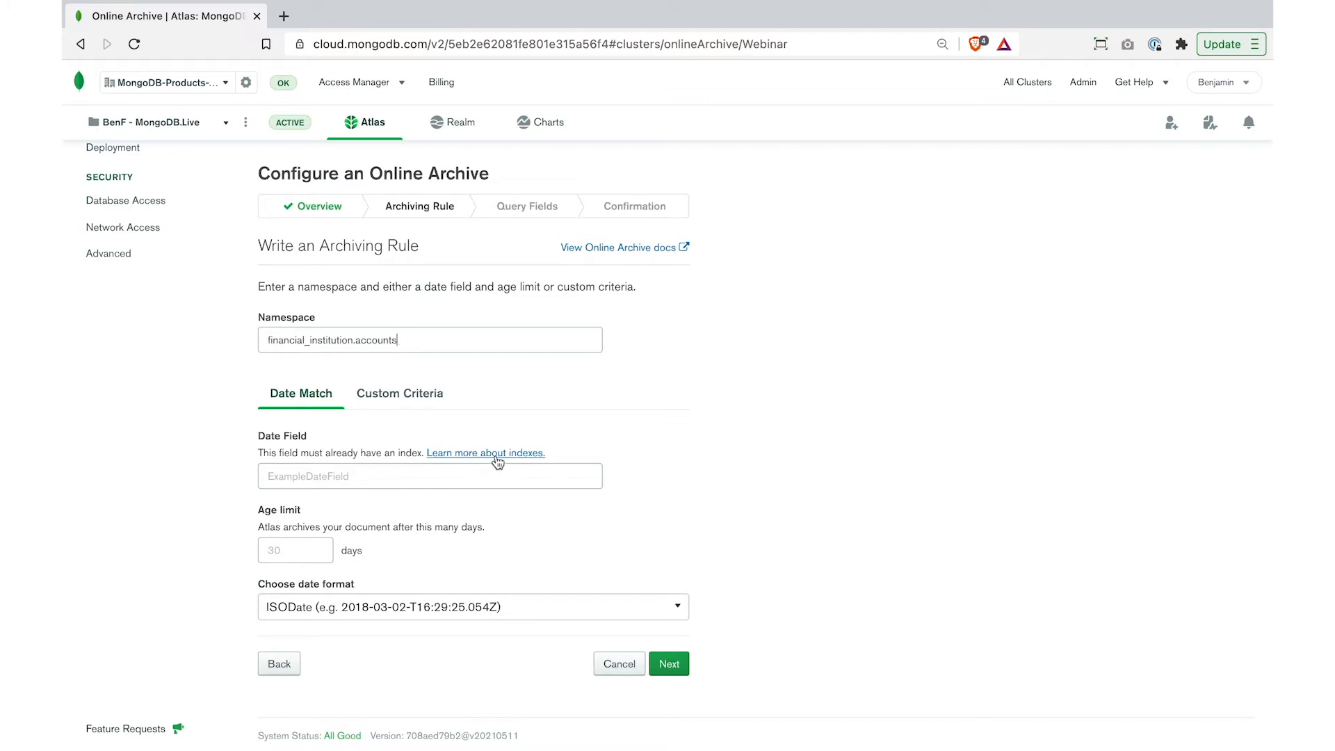
- Define the archiving rule's custom criteria as {"archive": true} and continue to the query fields
left_click(410, 401)
left_click(413, 498)
type("{\"\"")
type("arc")
type("hive")
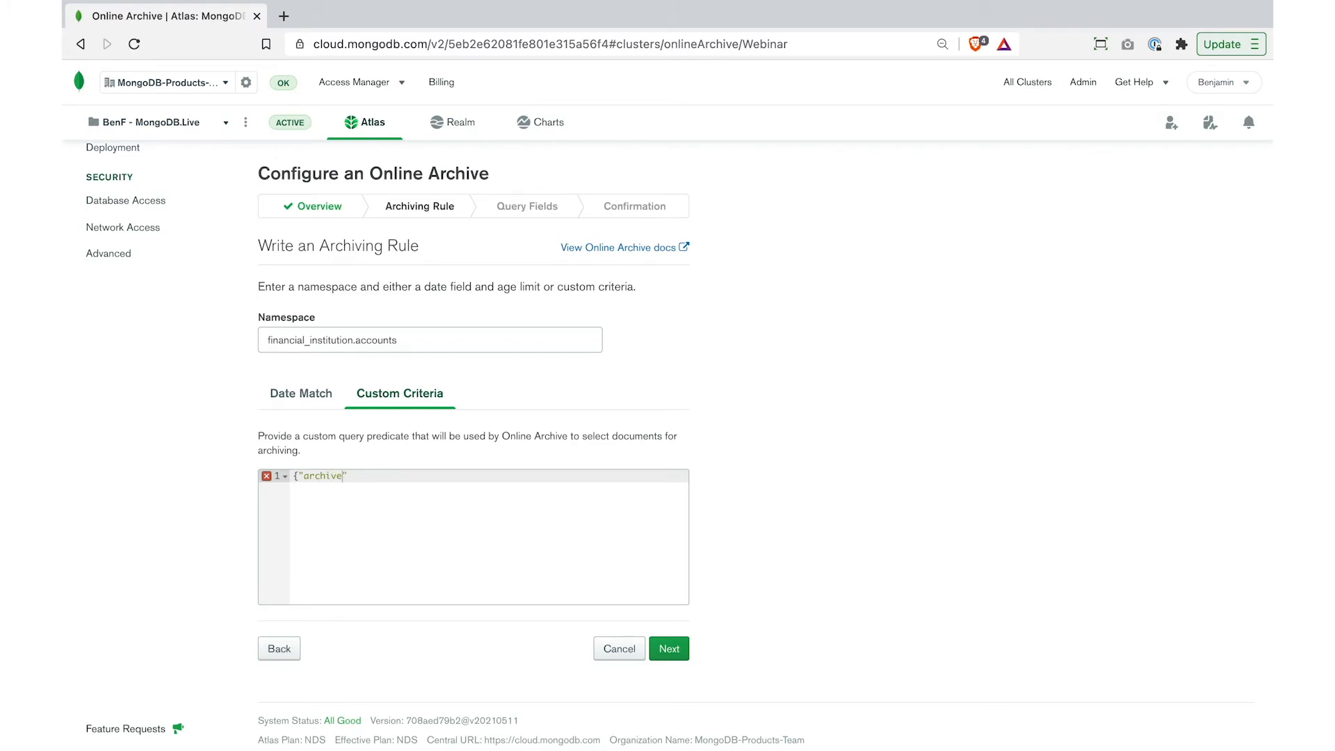
type(": true}")
left_click(671, 647)
- Set account_id as the most commonly queried field and continue to the confirmation
left_click(348, 465)
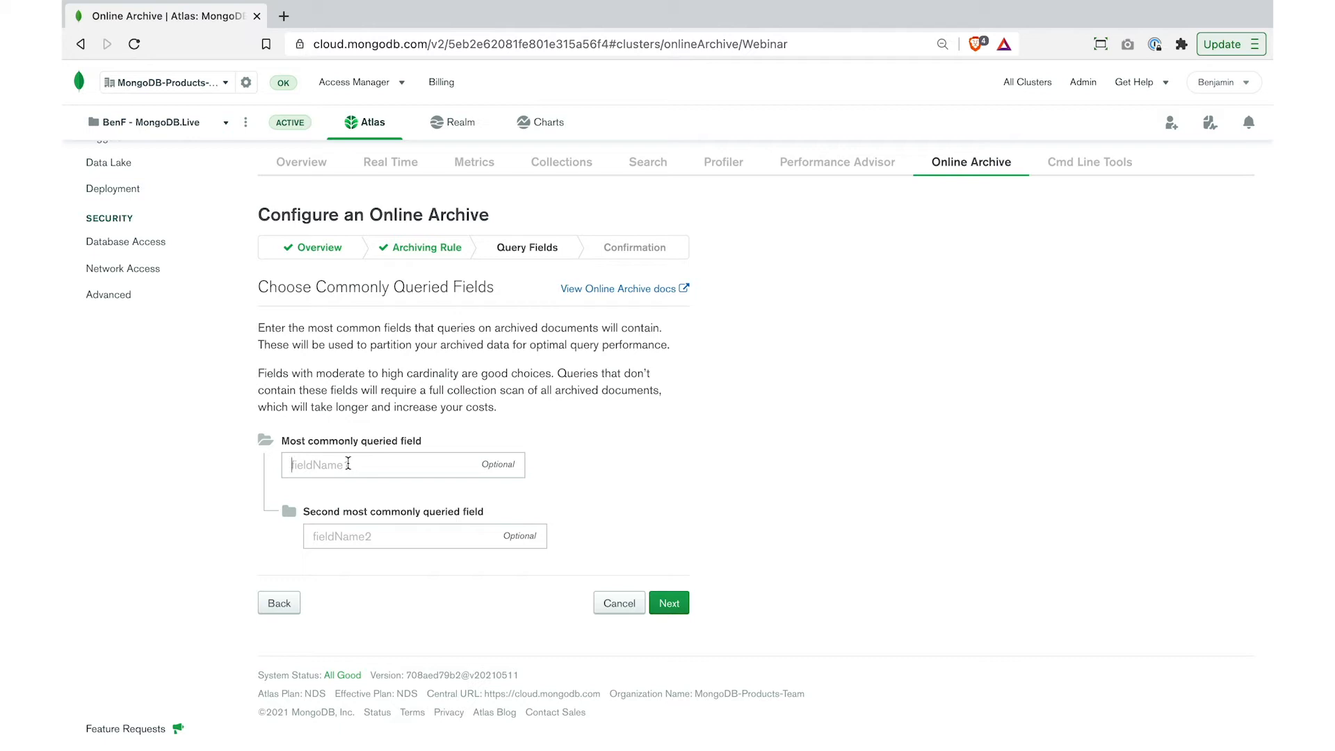
type("account_id")
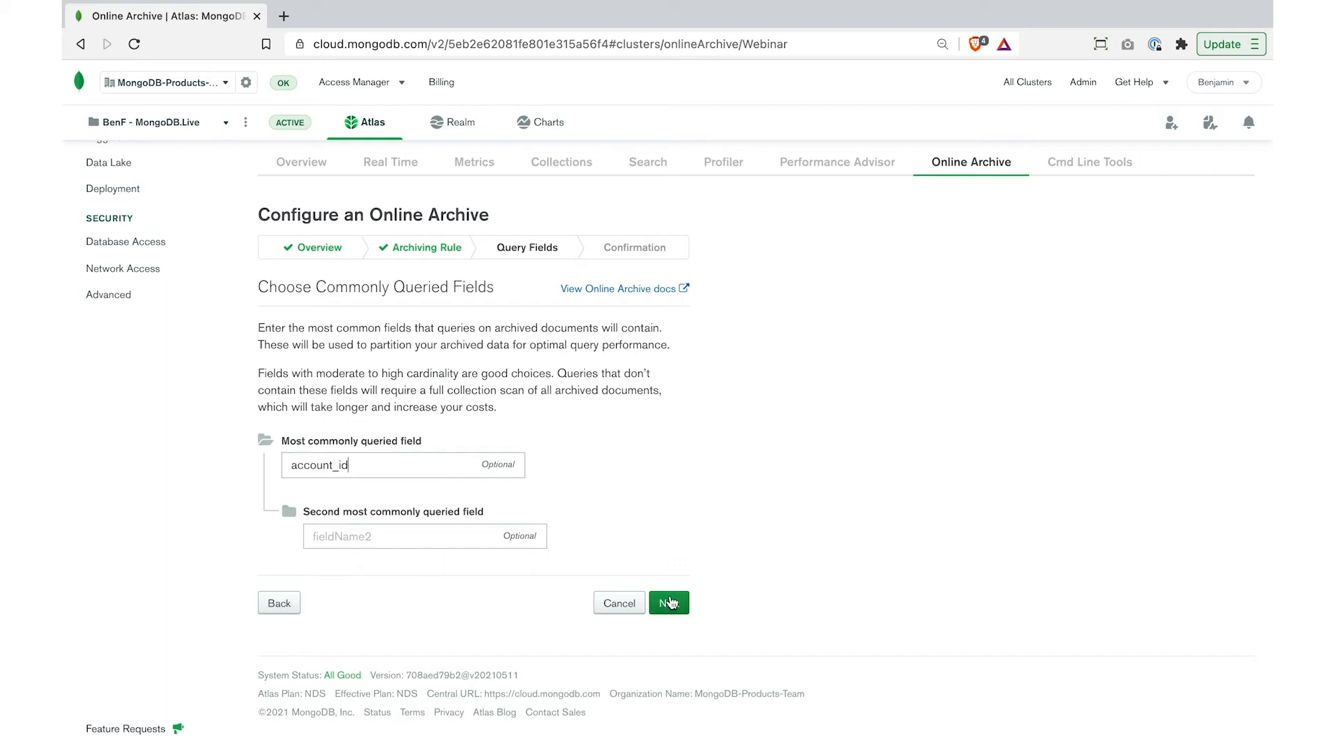
left_click(669, 603)
- Review the archiving rule, then begin archiving and confirm it
scroll(761, 595, "down", 1)
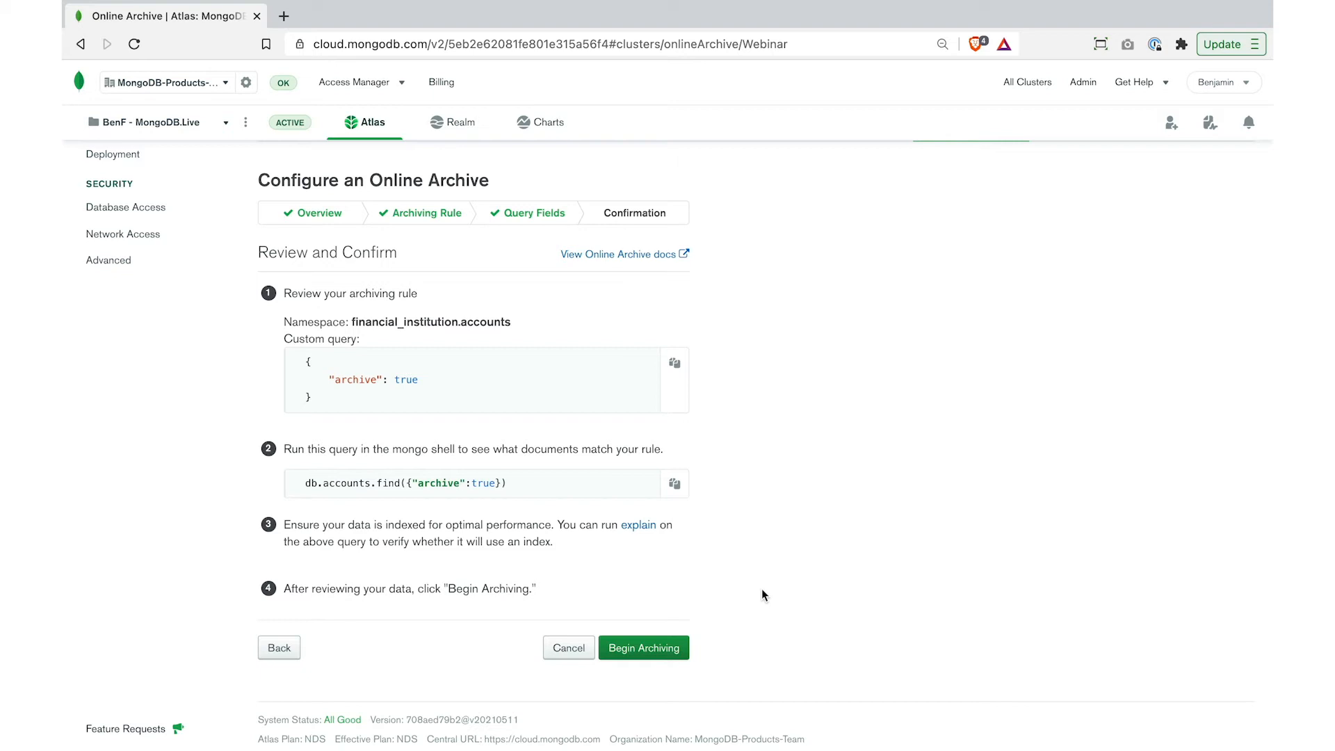
left_click(644, 641)
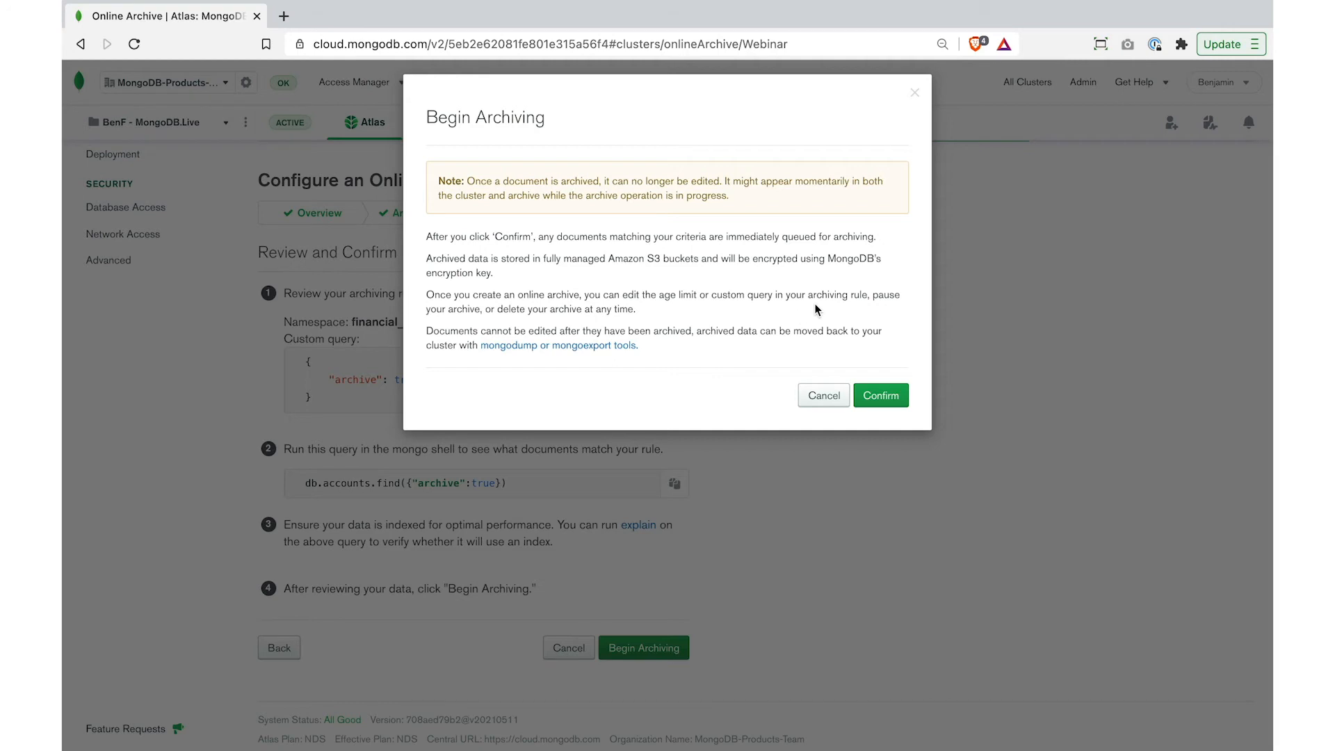
left_click(879, 394)
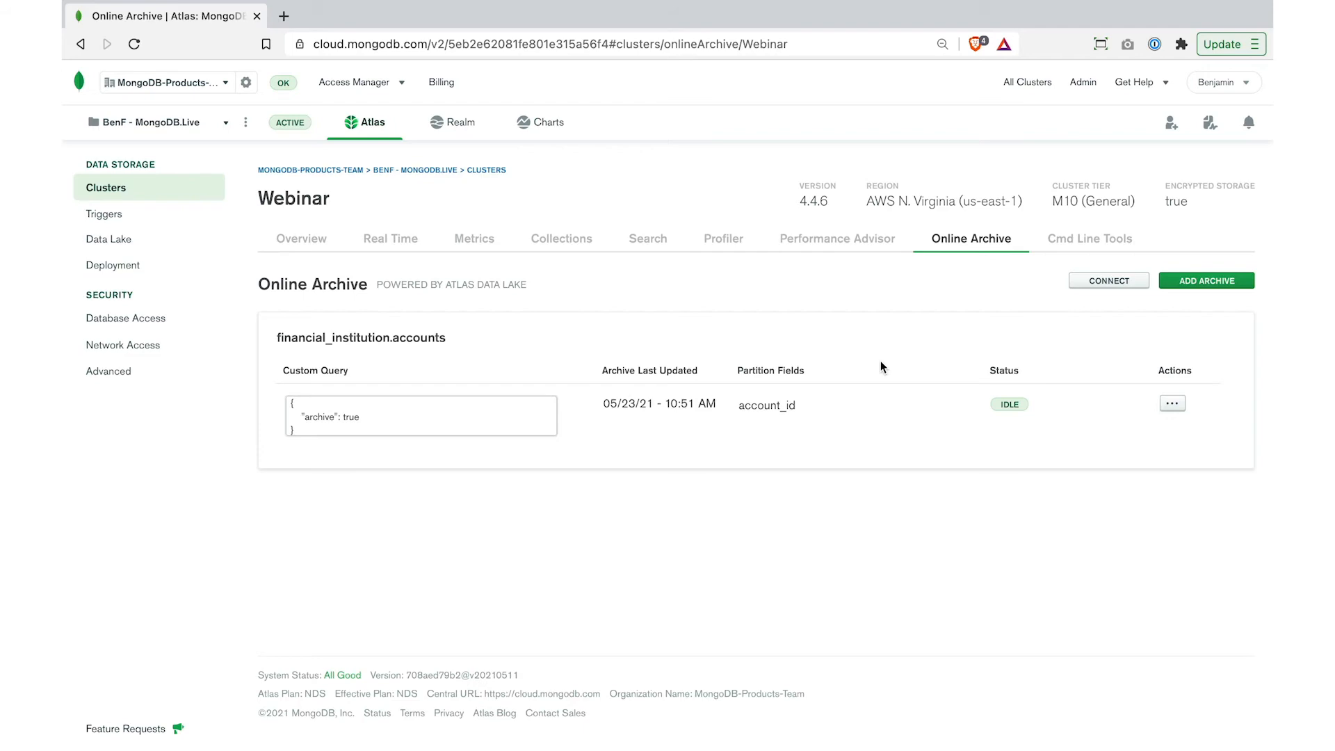
- Choose the archive's mongo shell connection method, and in the terminal connect mongosh to the Webinar cluster as admin, entering the account password
left_click(1113, 282)
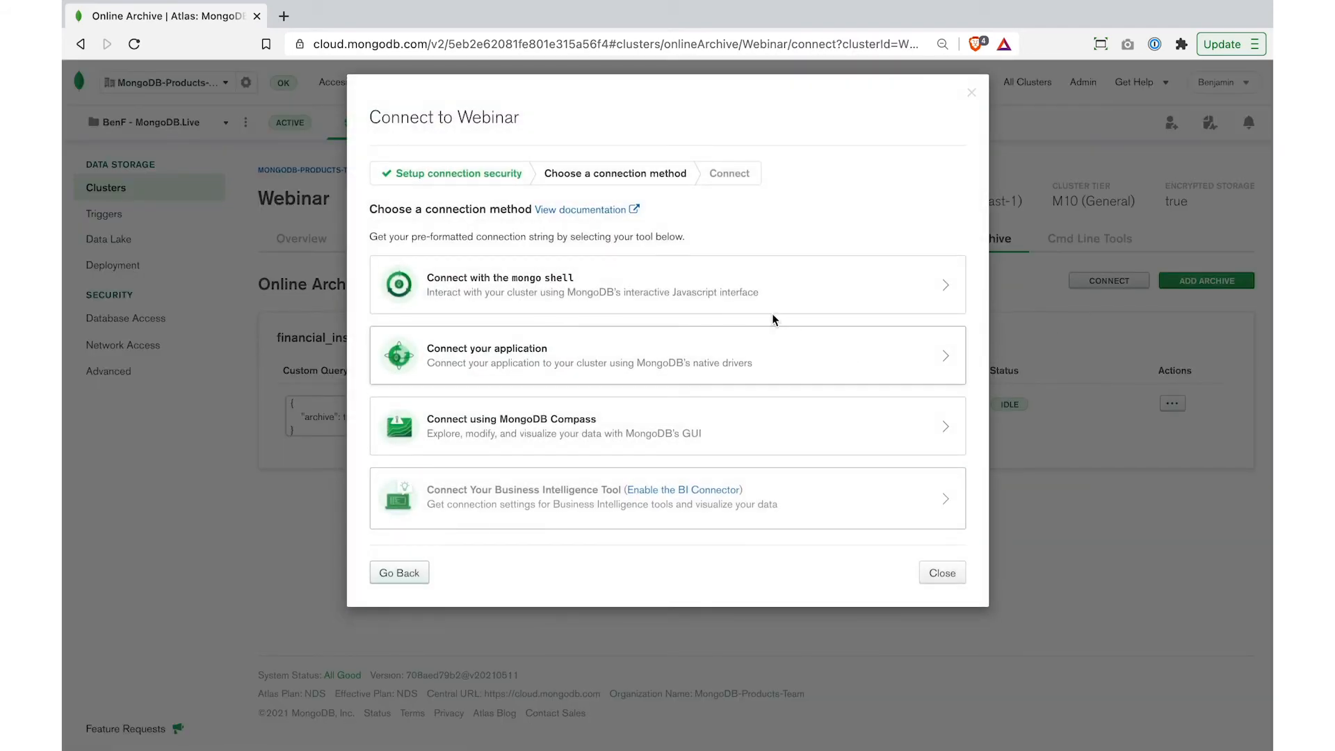
left_click(743, 282)
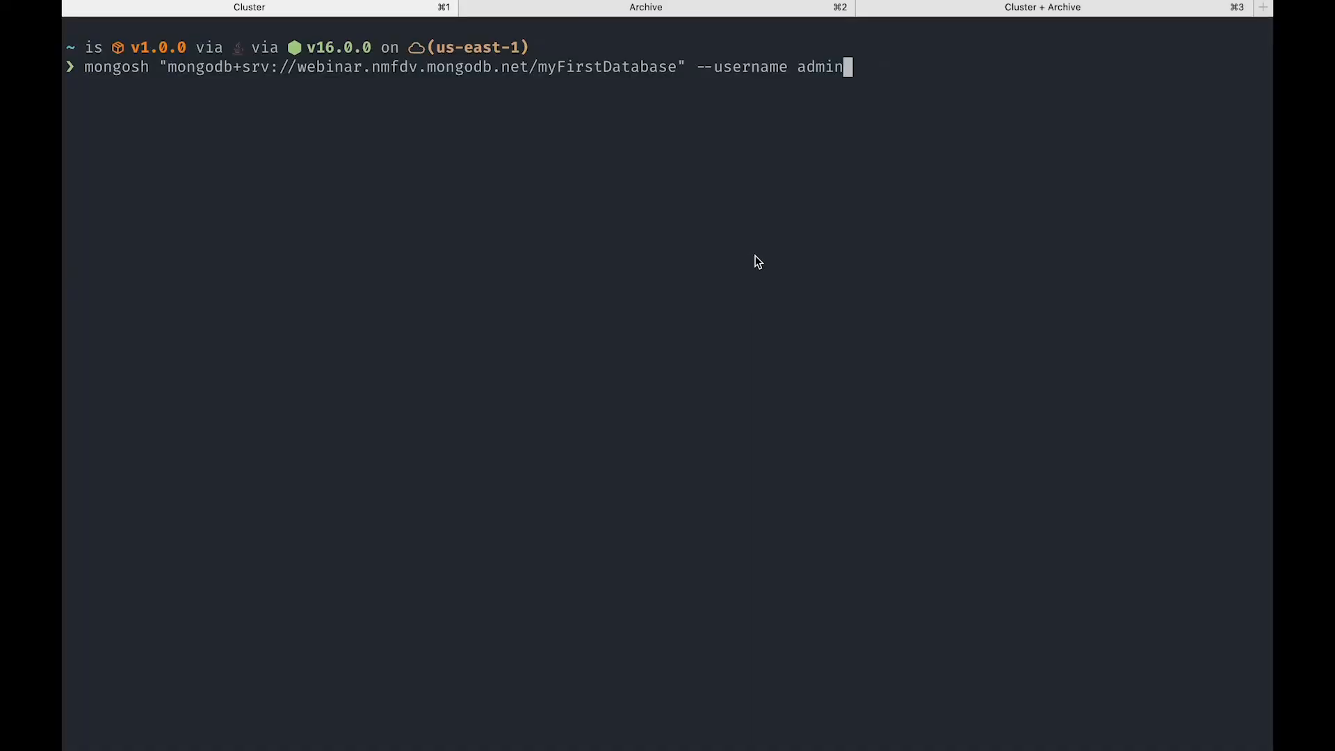
key("Return")
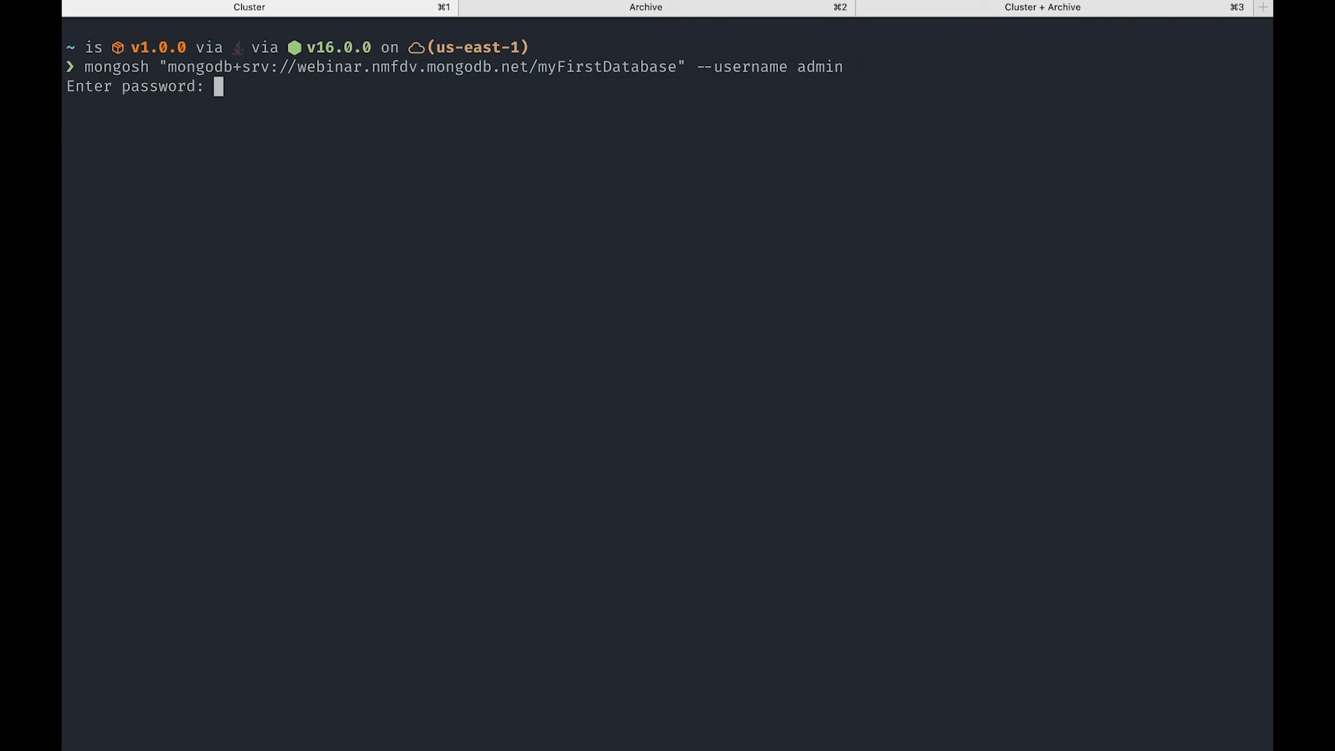
type("********")
key("Return")
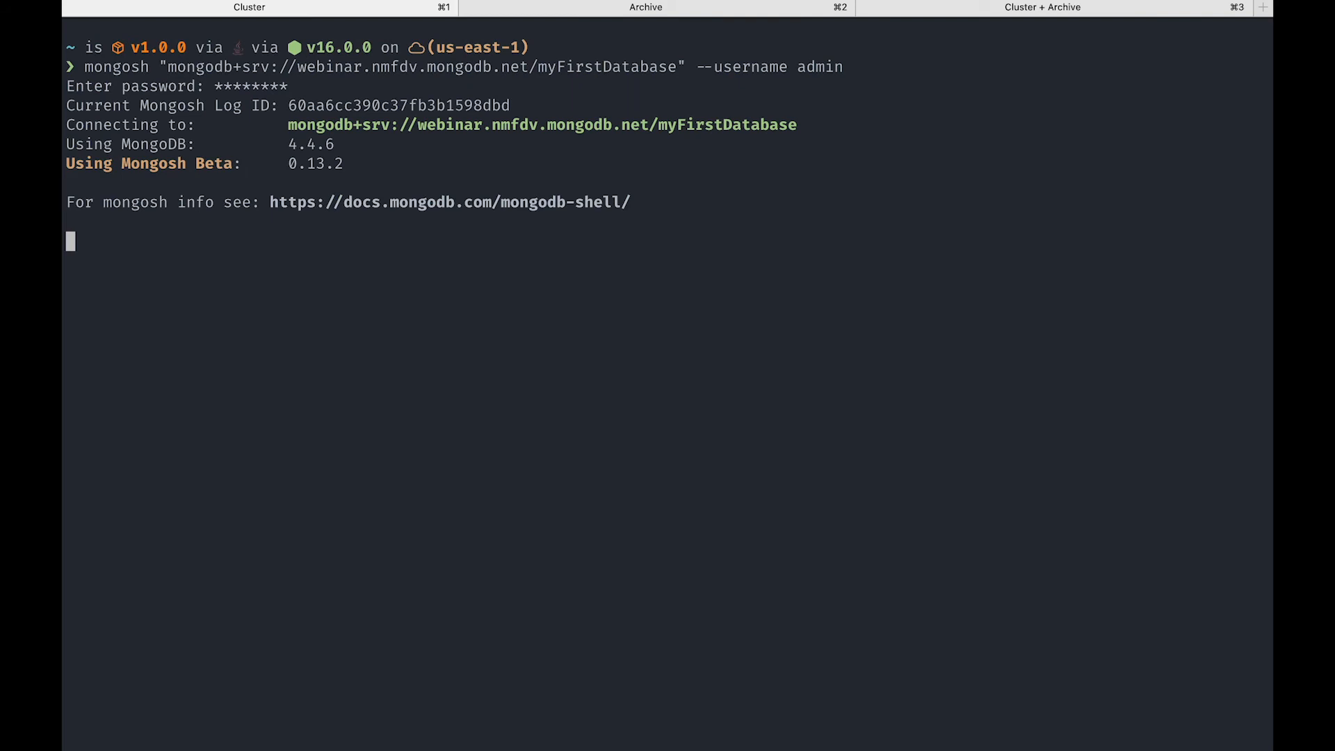
- List the cluster's databases with show dbs and switch to financial_institution
type("show dbs")
key("Return")
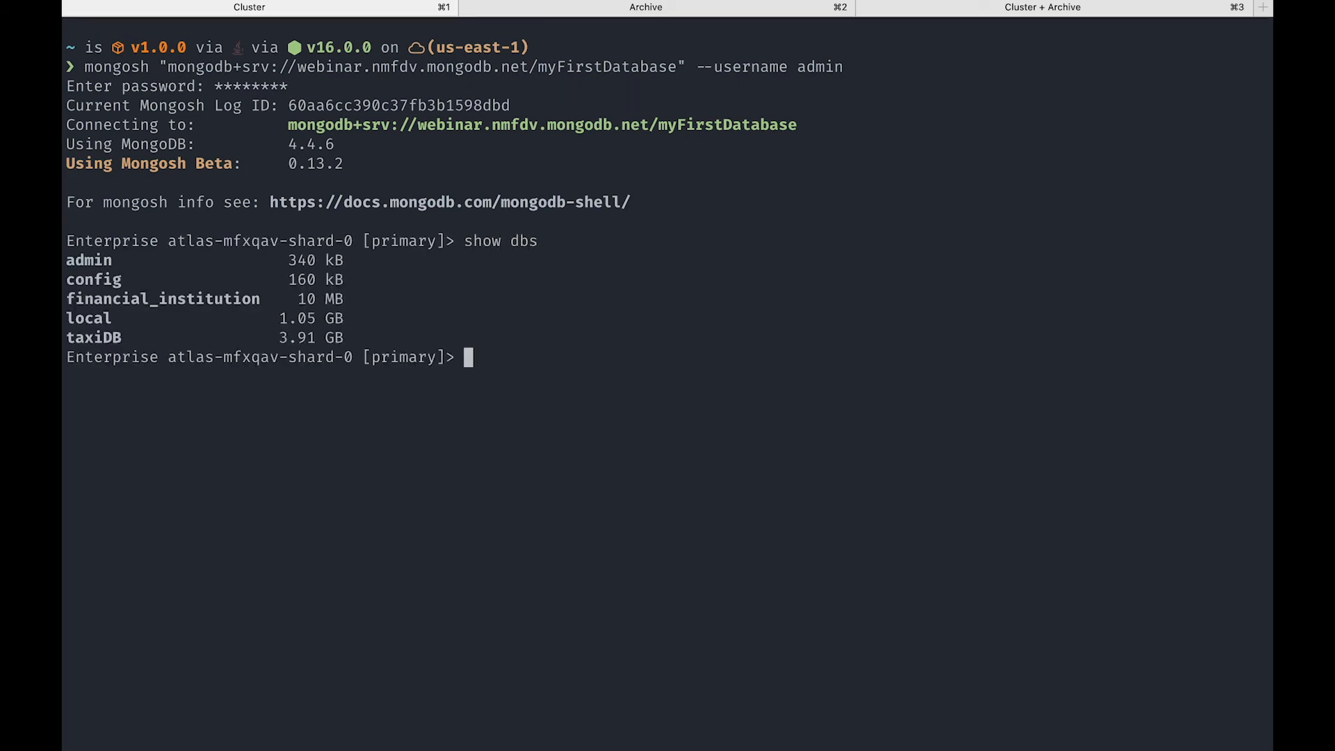
type("use financial")
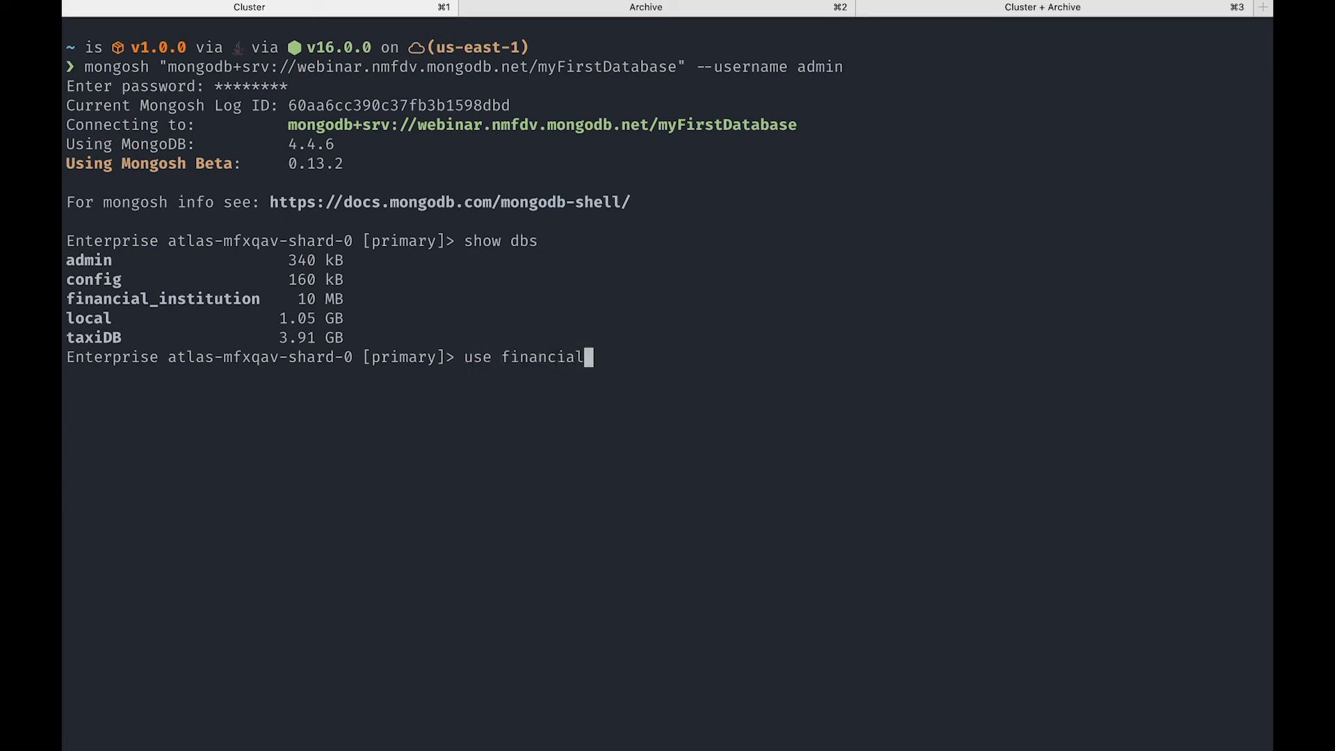
type("_institution")
key("Return")
- List the cluster database's collections and count the accounts documents with db.accounts.countDocuments()
type("show")
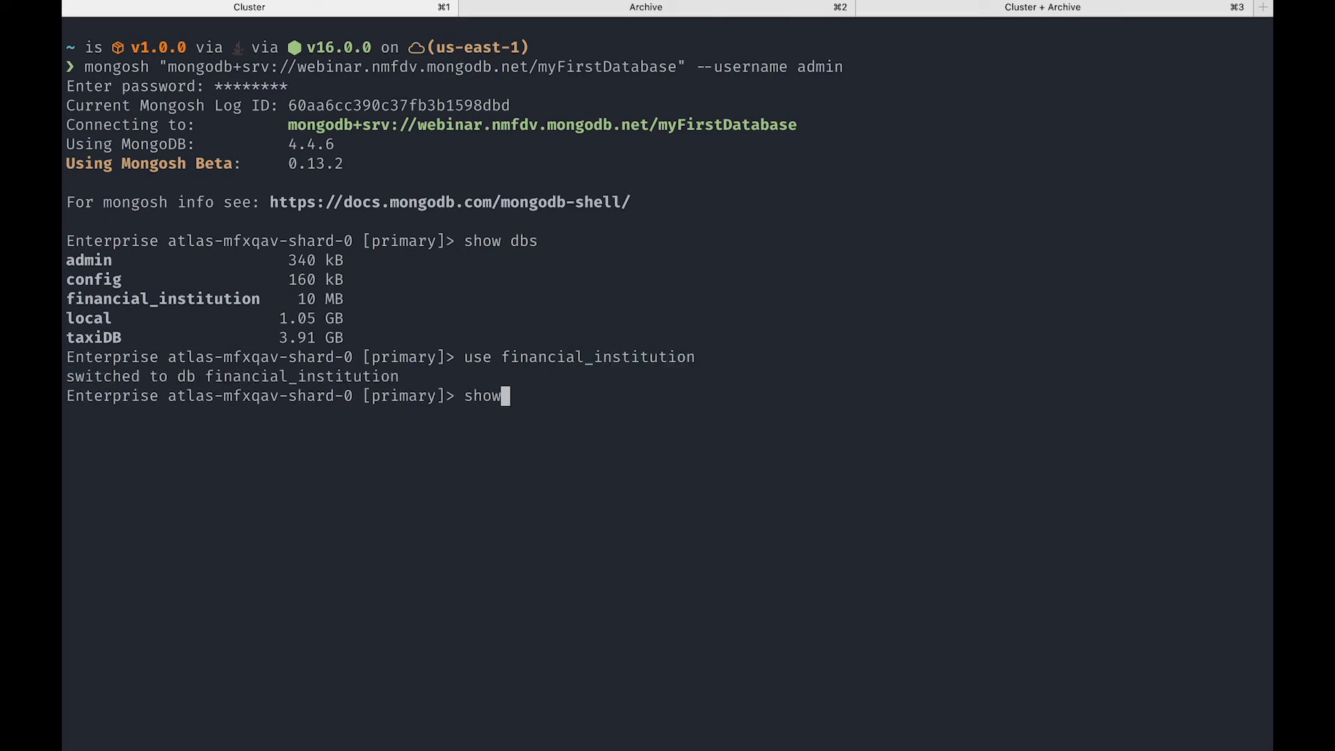
type(" collections")
key("Return")
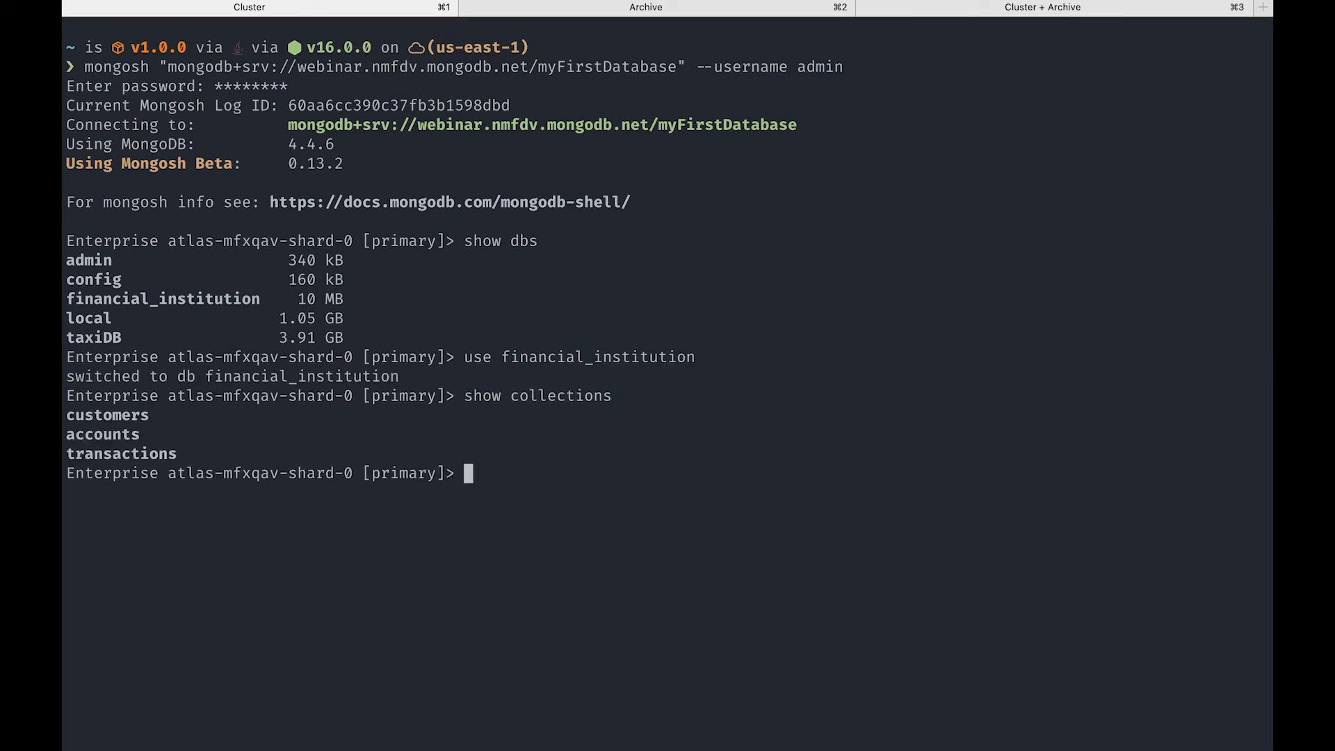
type("db.accounts.countDocuments()")
key("Return")
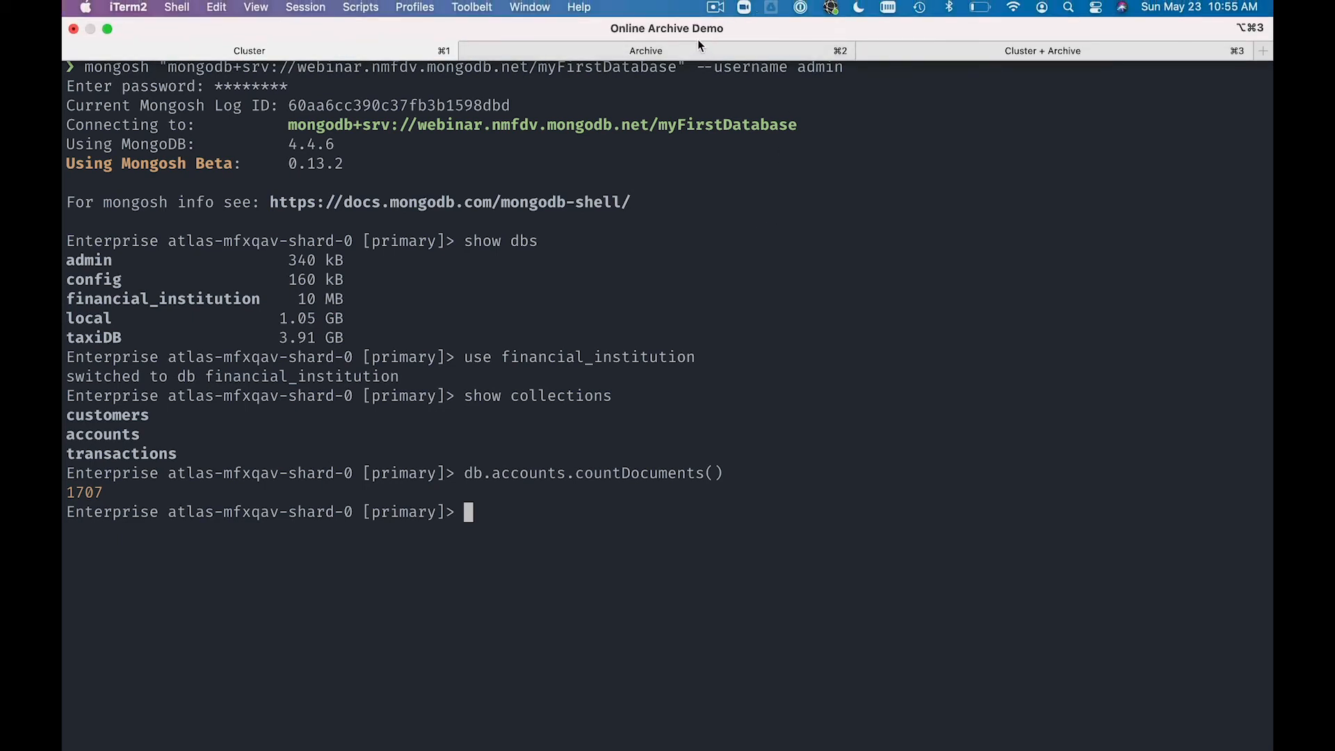
- In the Archive terminal session, run the prepared mongosh command for the archive-only endpoint and enter the account password
left_click(692, 51)
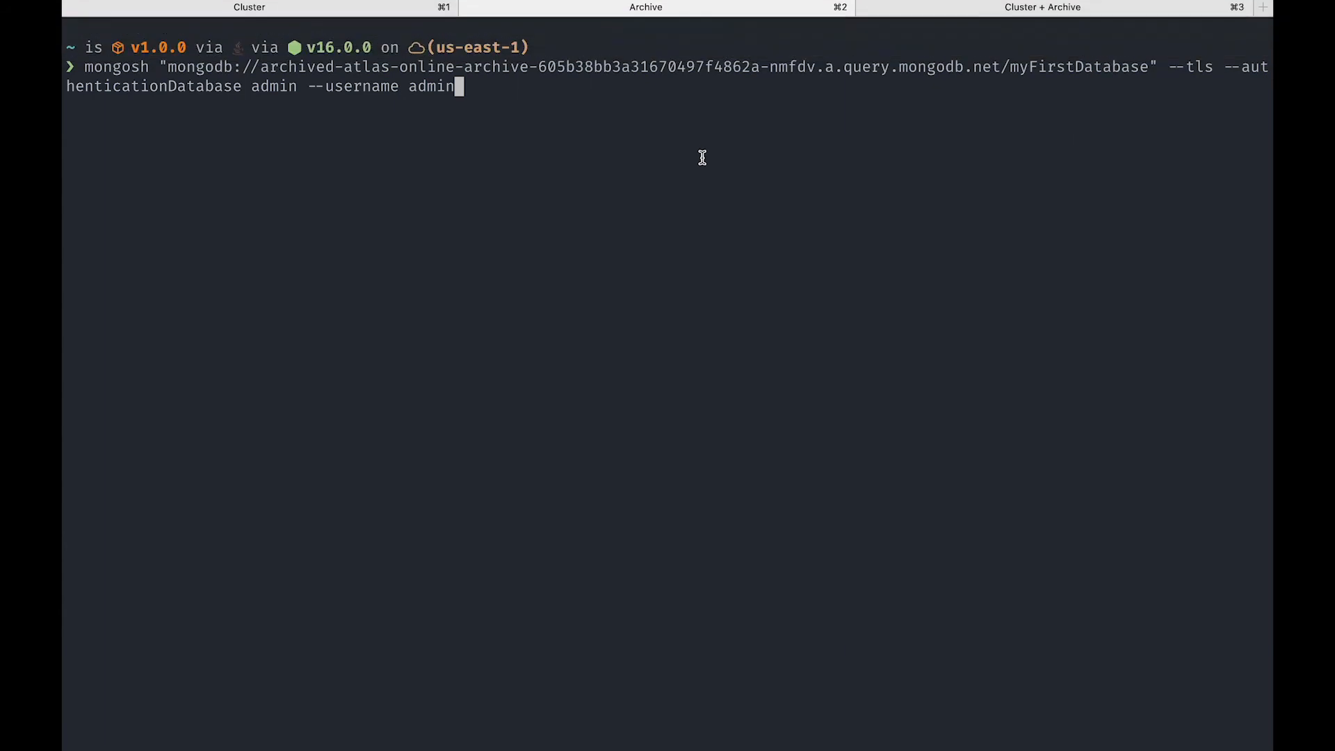
key("Return")
type("********")
key("Return")
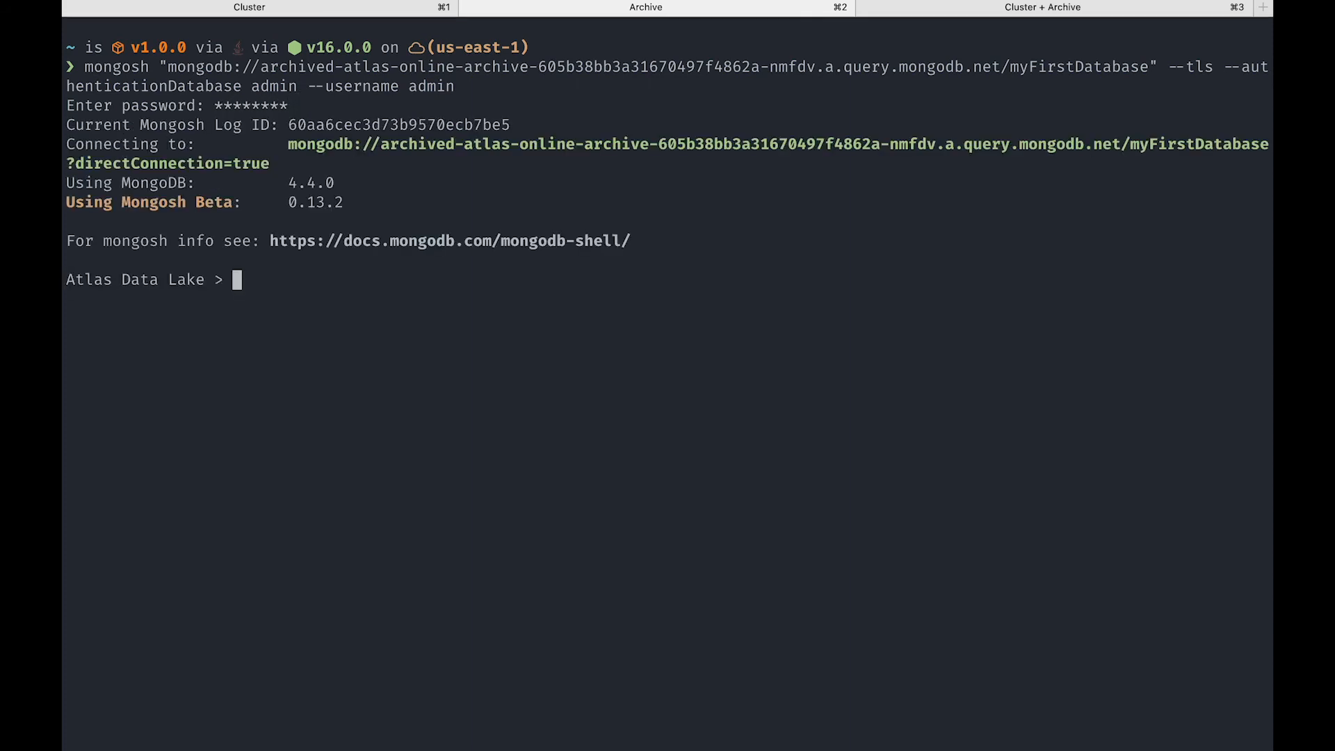
- List the databases on the archive-only connection and switch to financial_institution
type("show dbs")
key("Return")
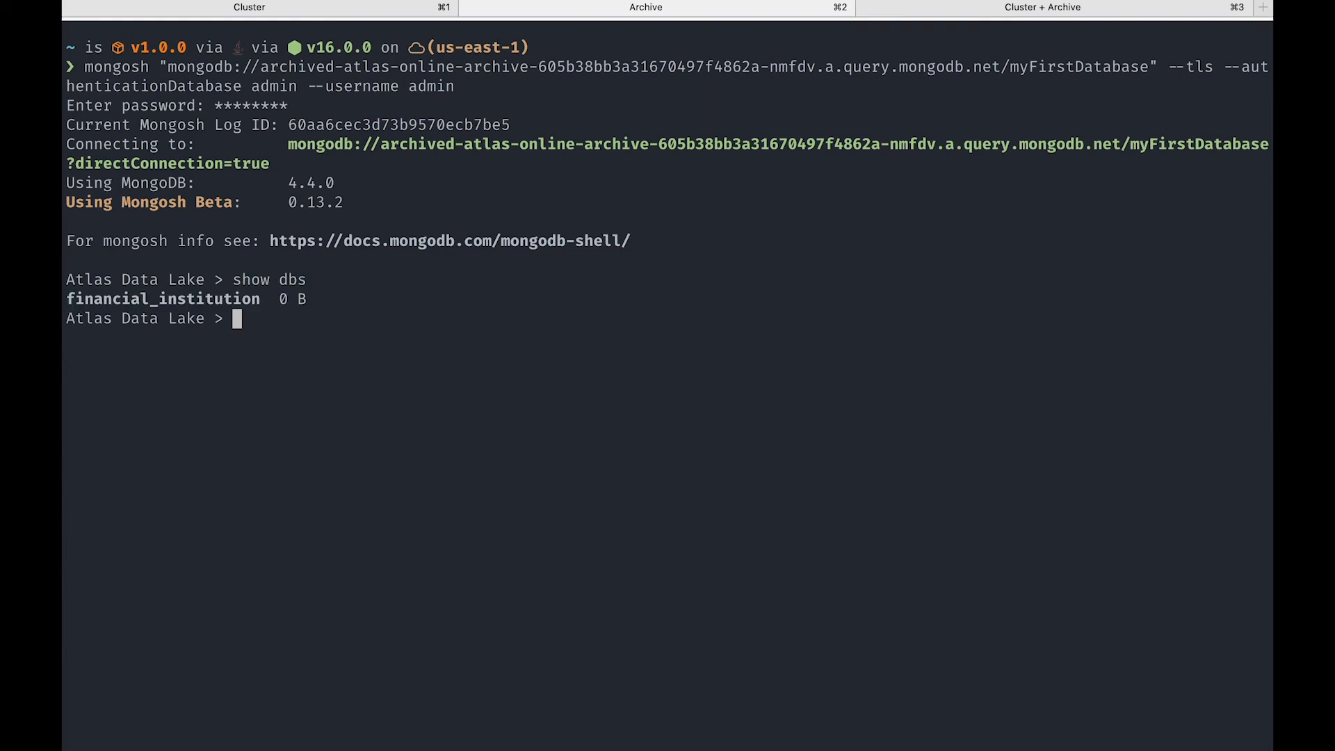
type("u")
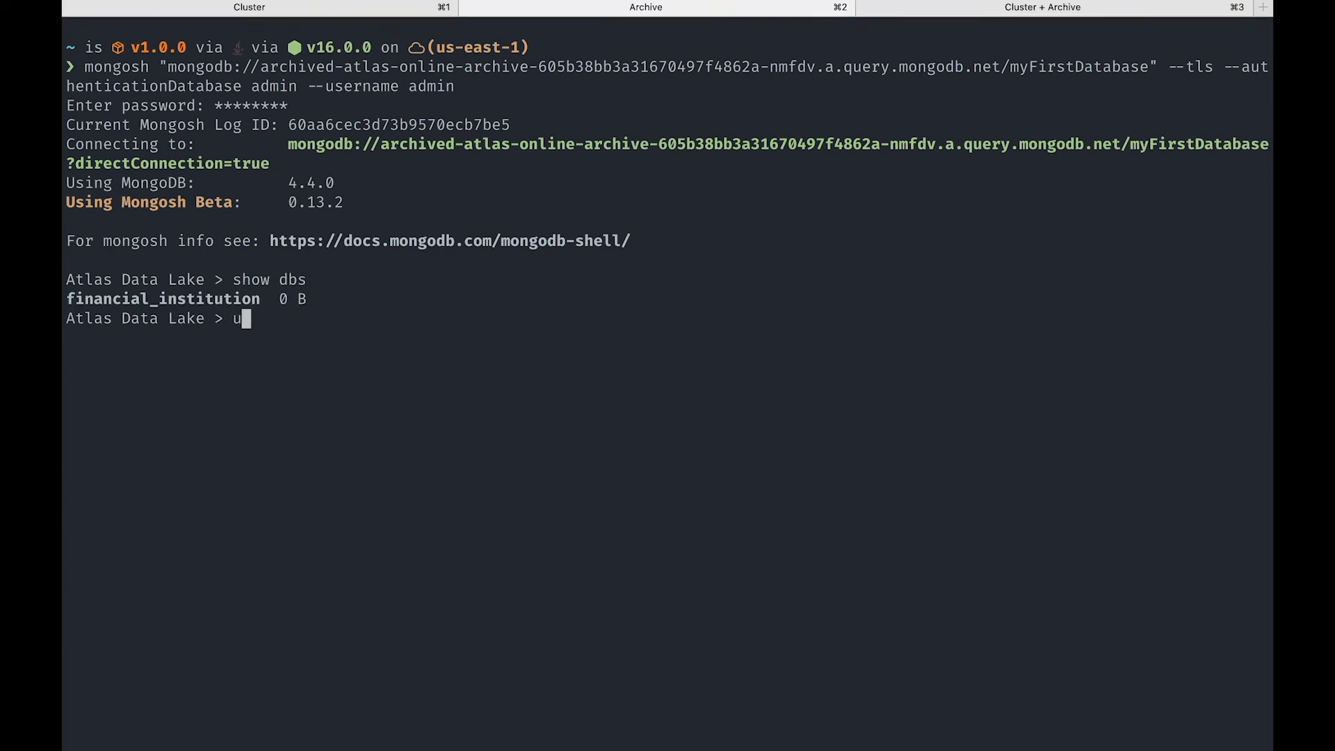
type("se financia")
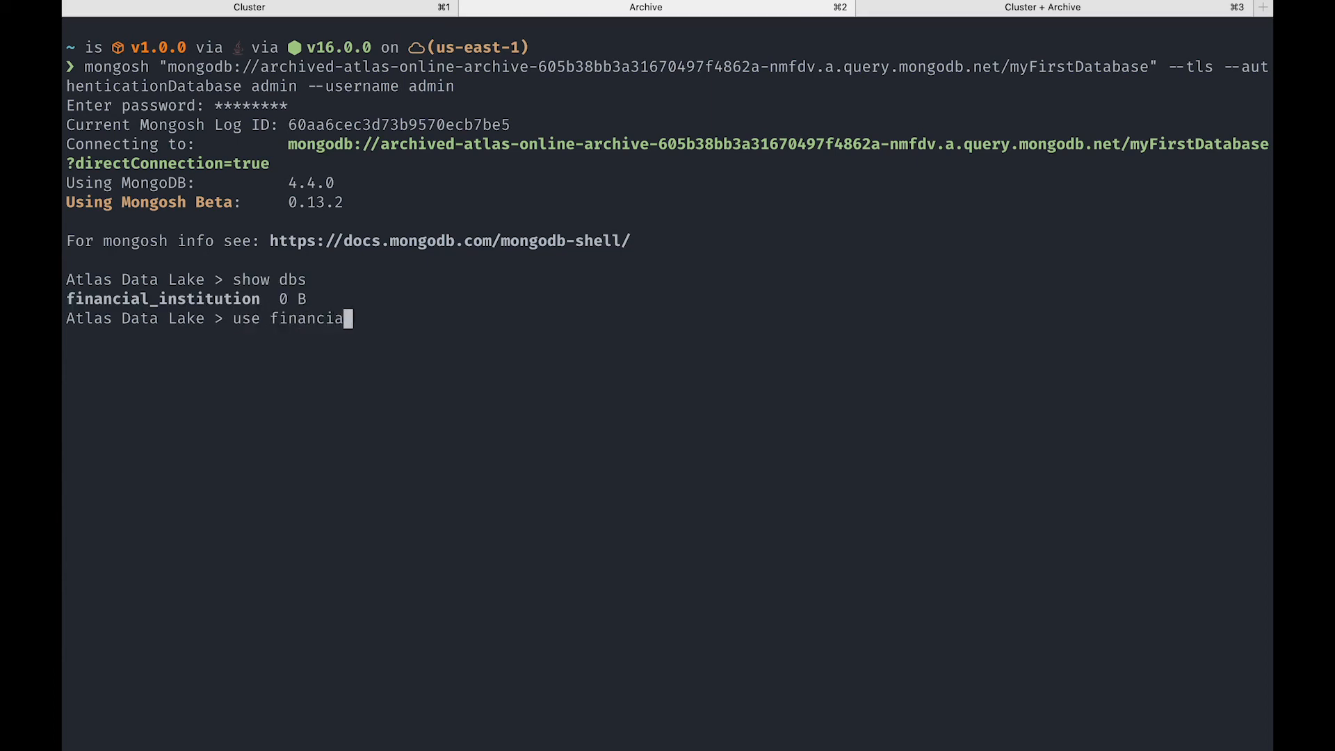
type("l_institution")
key("Return")
- List the archive's collections and count its archived accounts documents with db.accounts.countDocuments()
type("show collections")
key("Return")
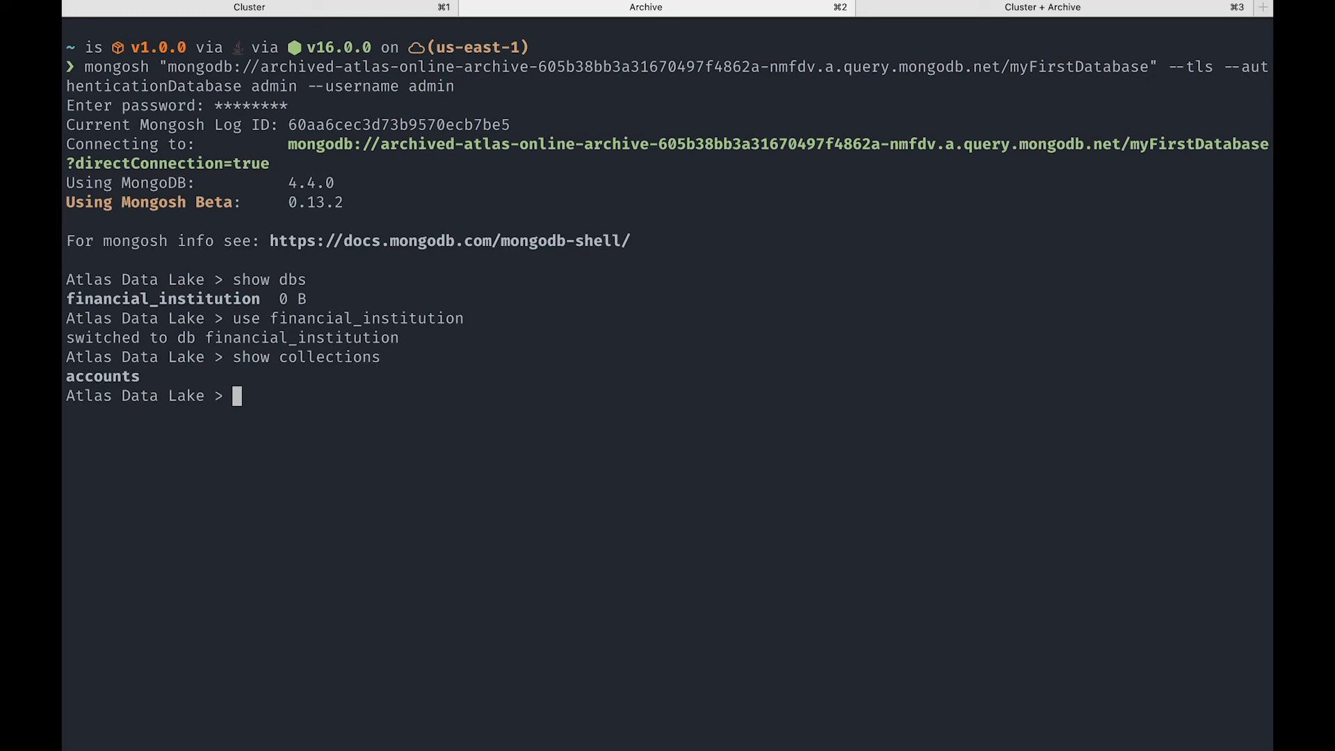
type("db.c")
key("BackSpace")
type("ac")
key("Tab")
type(".countDocuments()")
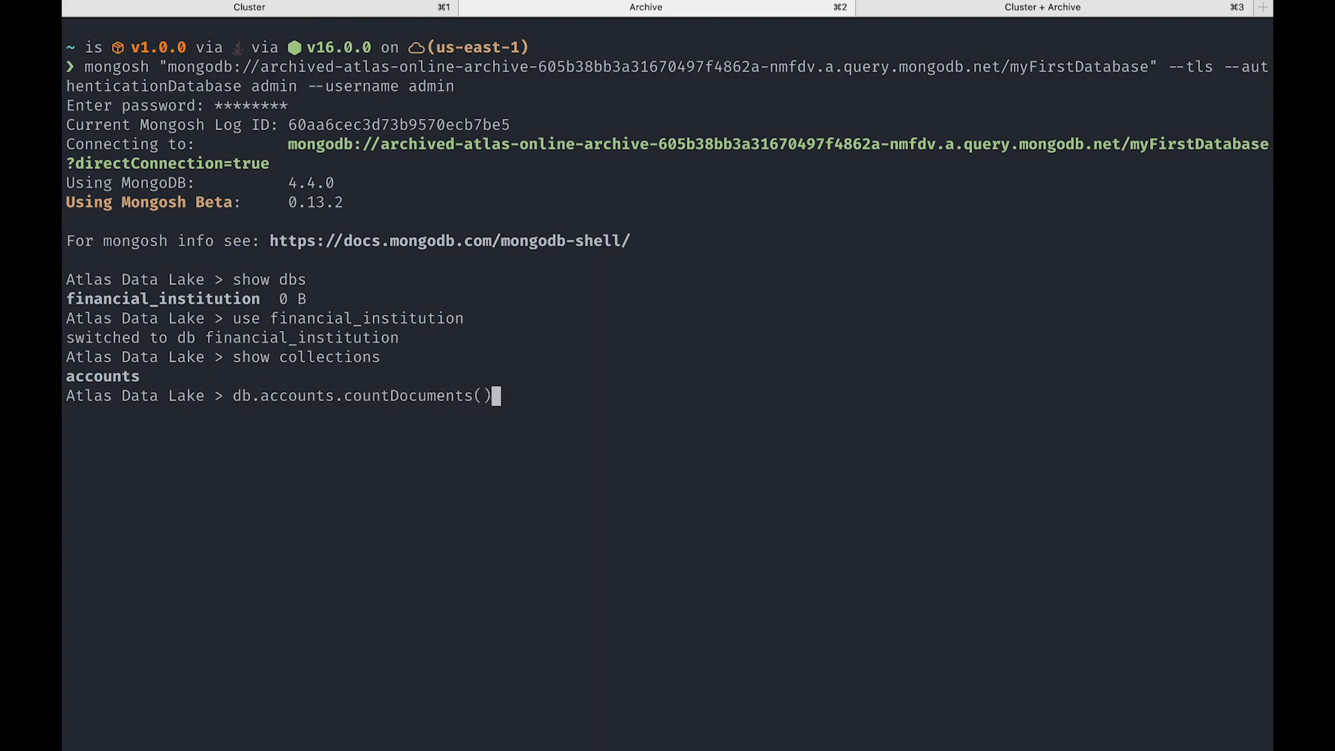
key("Return")
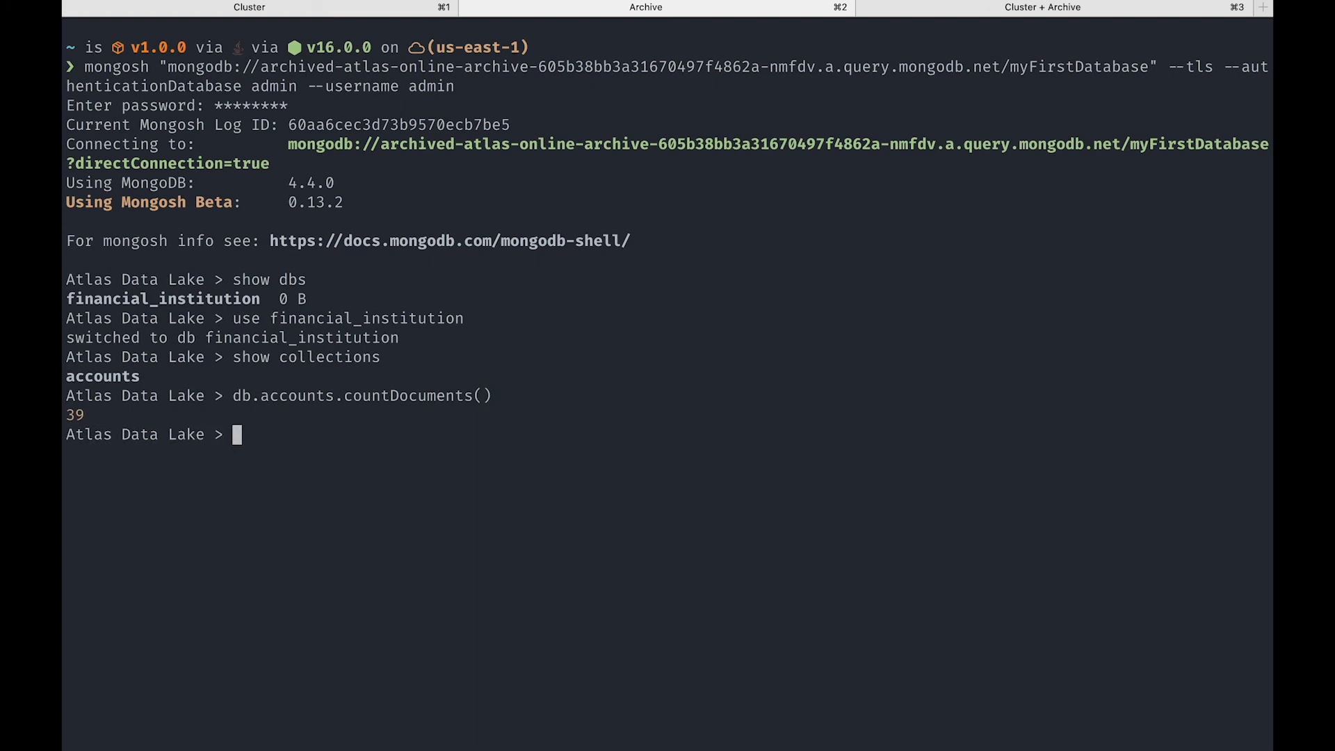
- In the Cluster + Archive terminal session, run the prepared mongosh command for the unified endpoint and enter the account password
left_click(1064, 13)
key("Return")
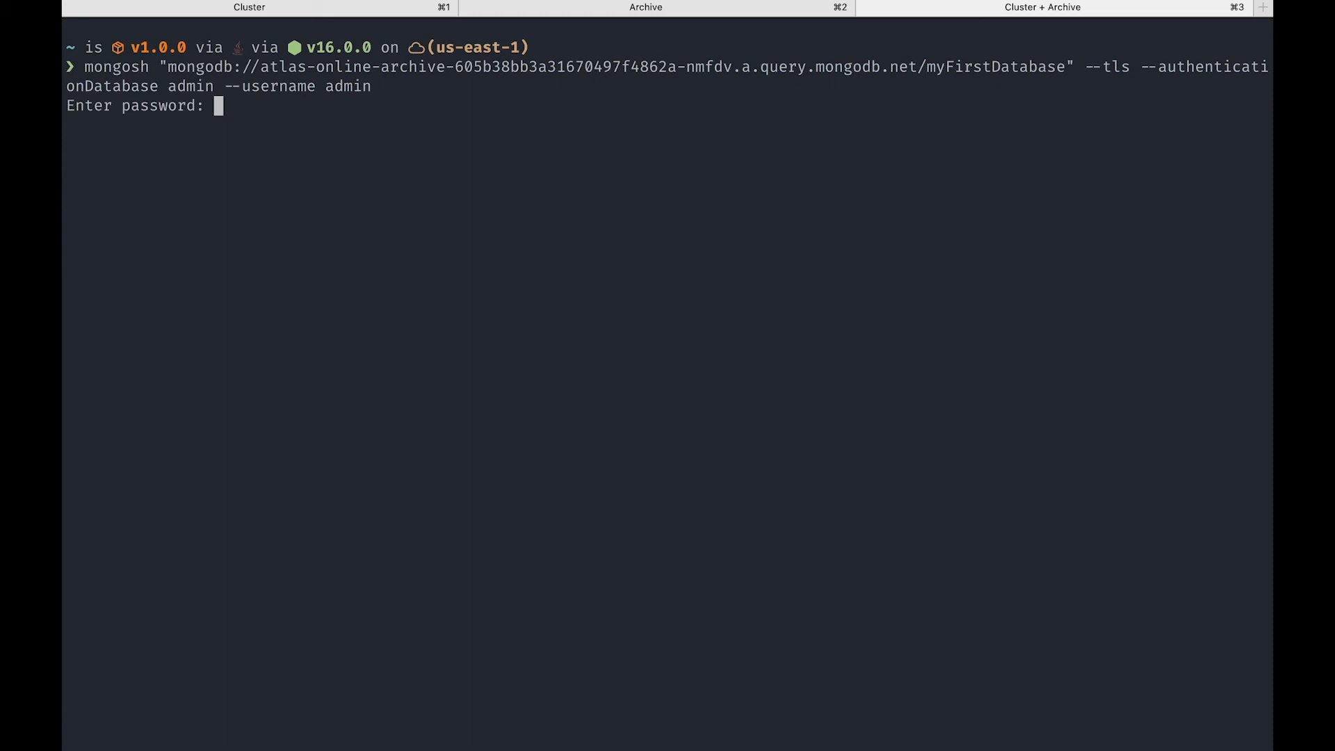
type("********")
key("Return")
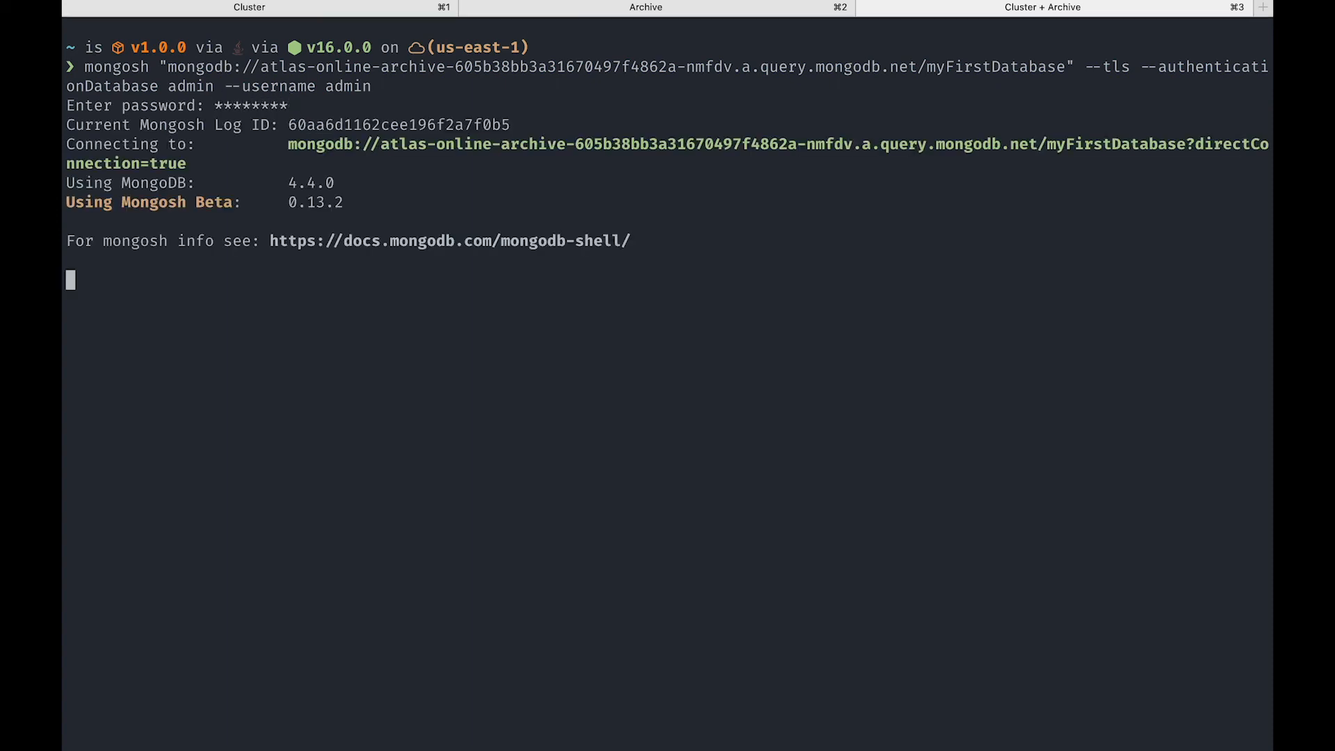
- List the databases on the unified cluster-and-archive connection and switch to financial_institution
type("show dbs")
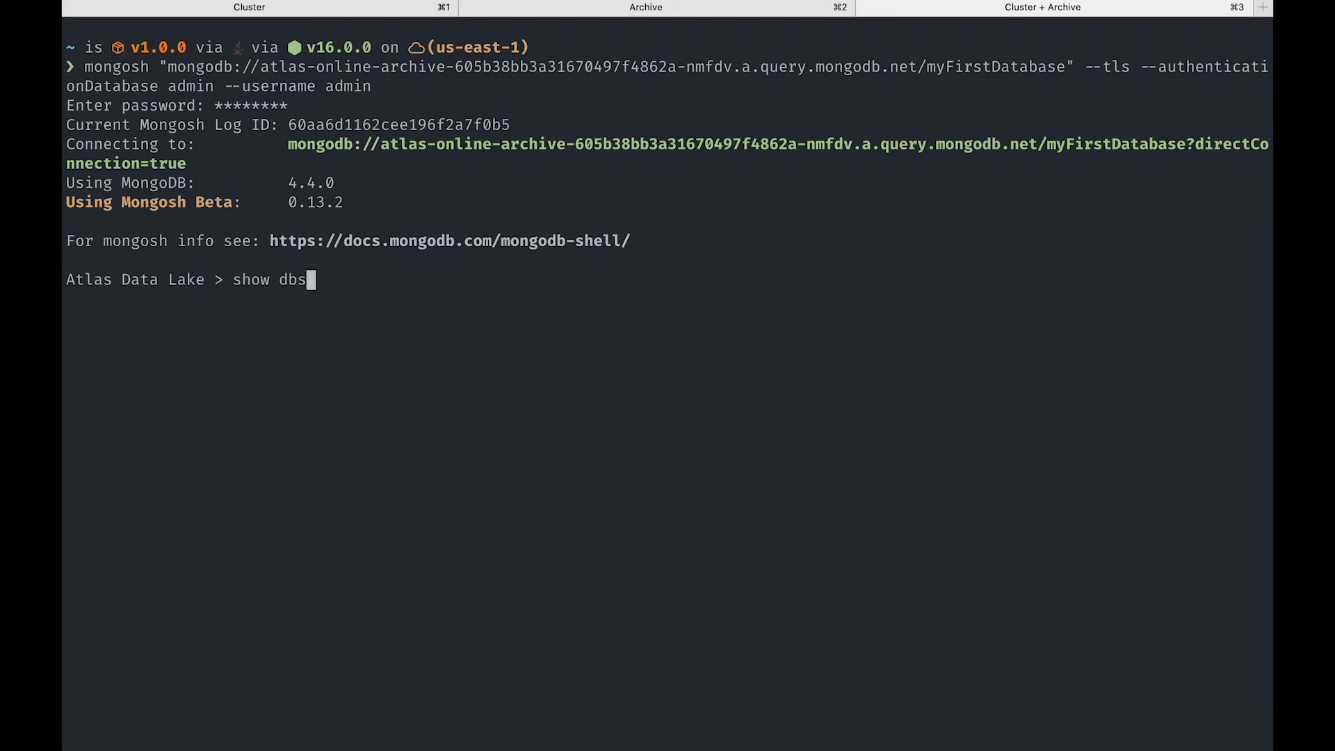
key("Return")
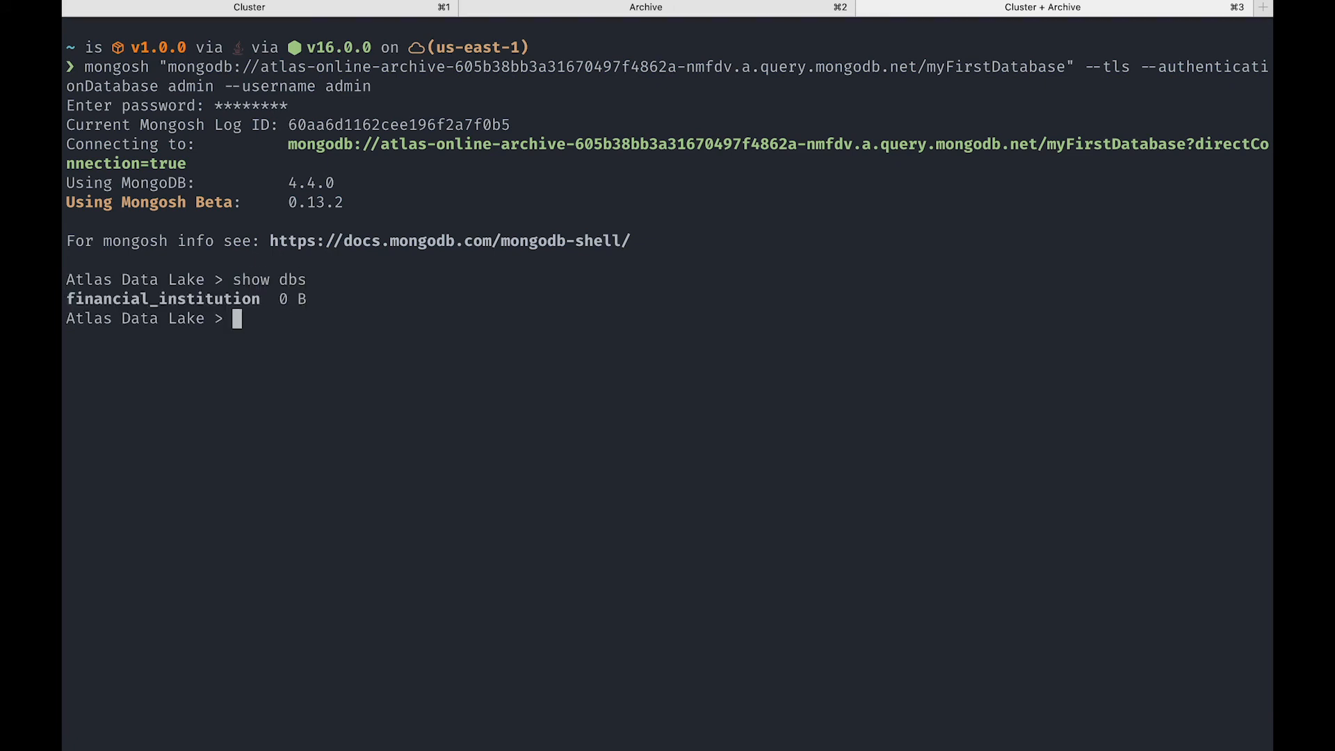
type("use financi")
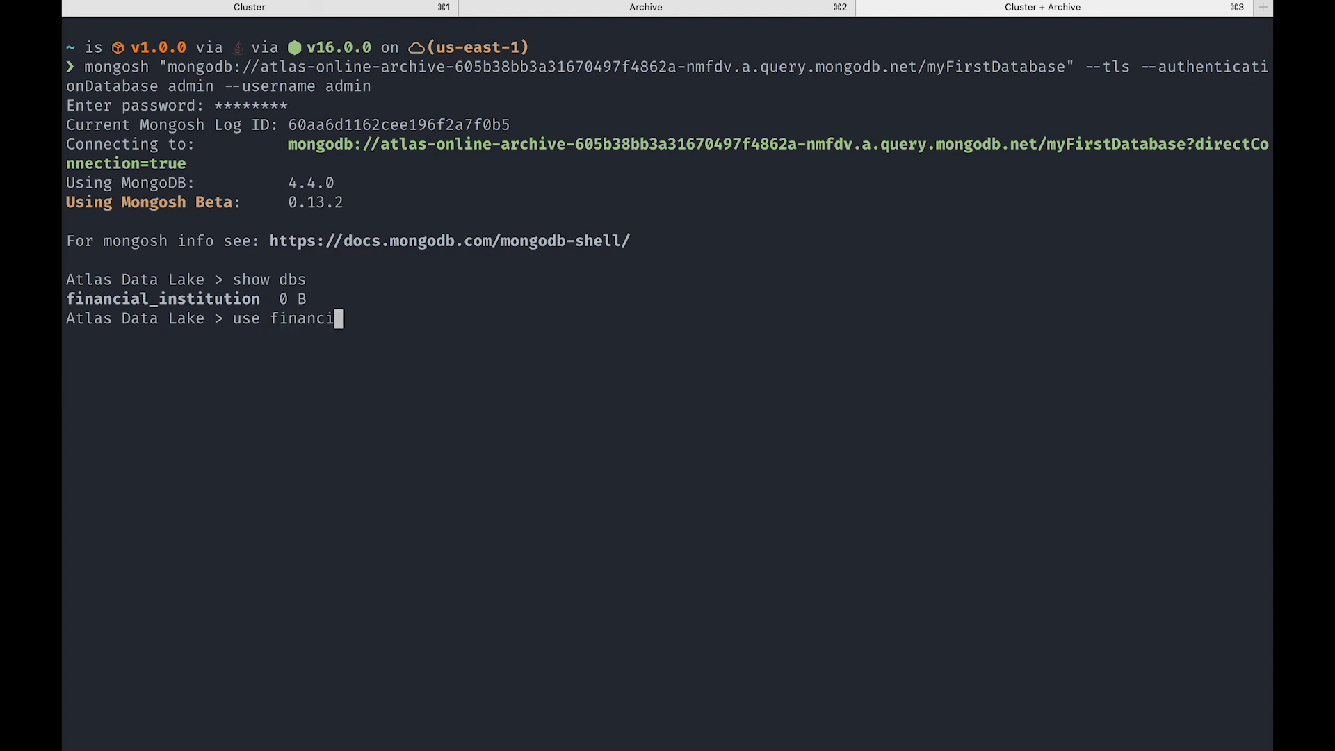
type("al_institution")
key("Return")
- List the unified connection's collections and count all its accounts documents with db.accounts.countDocuments()
type("show ")
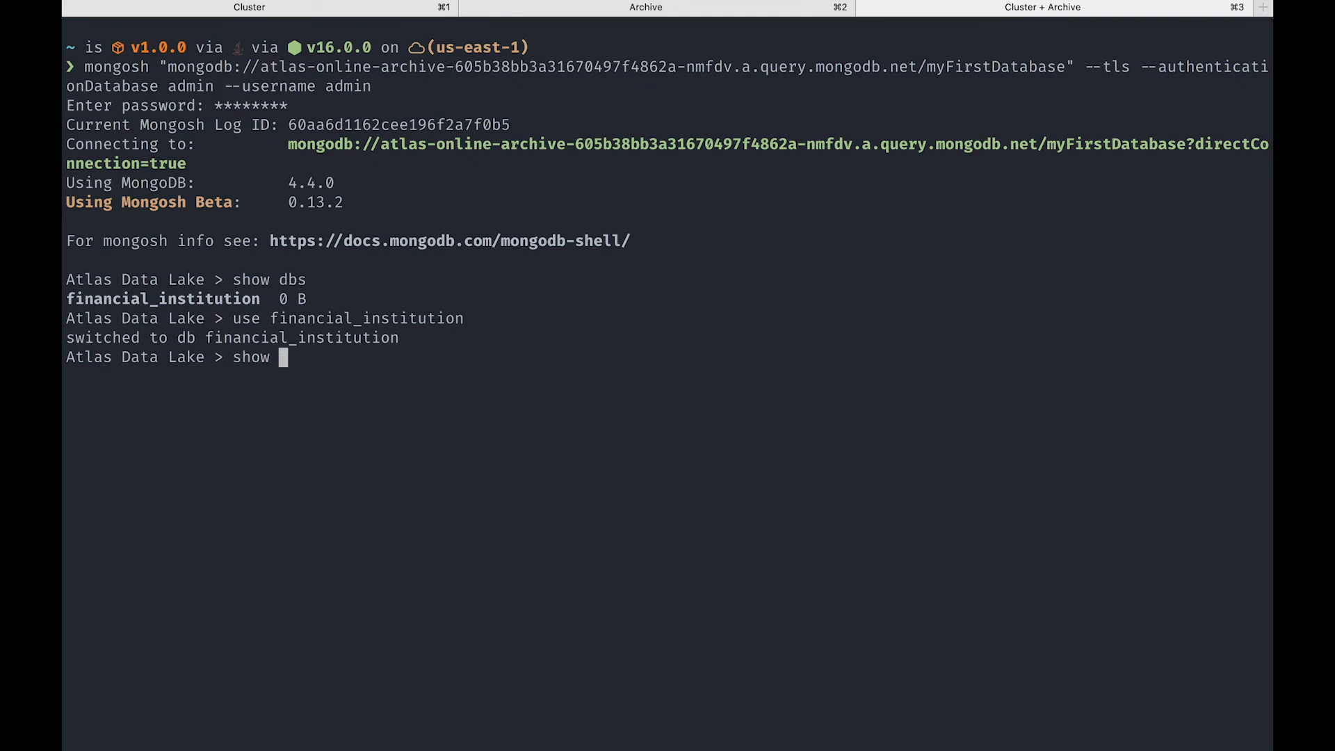
type("collections")
key("Return")
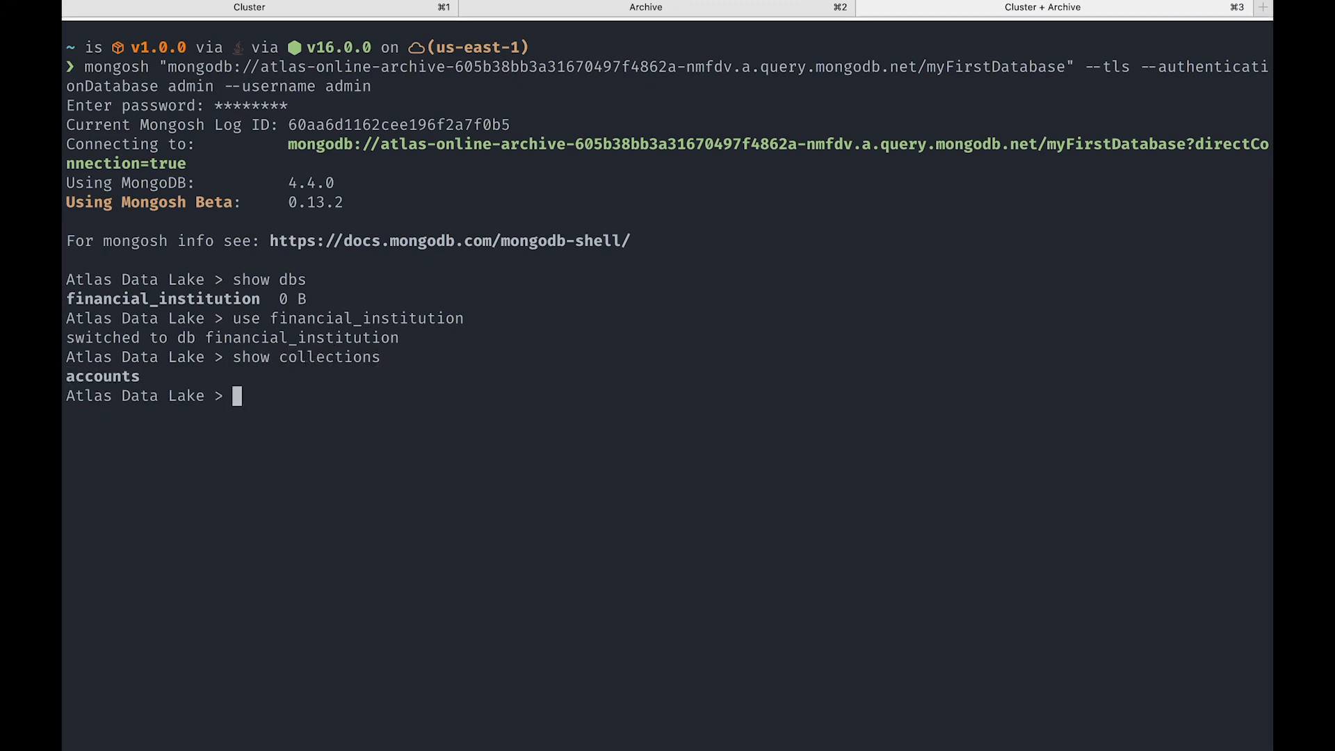
type("db.acc")
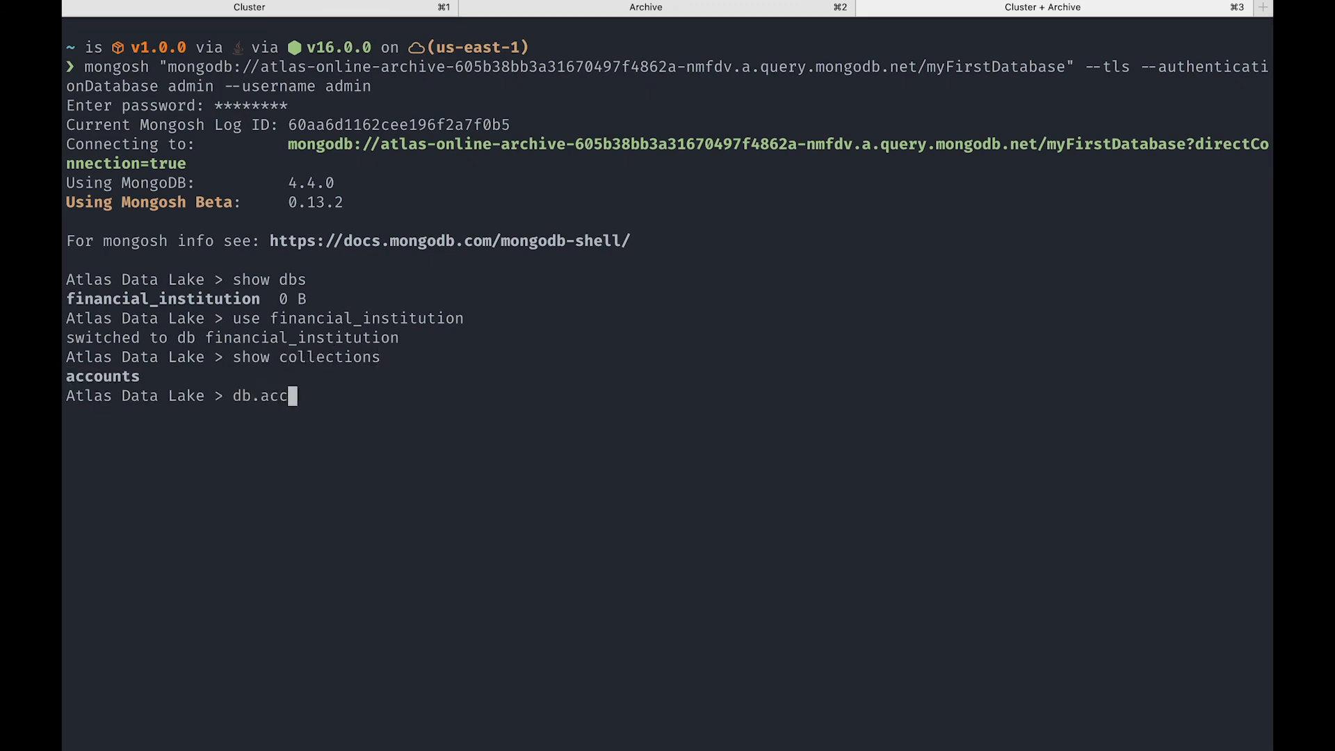
key("Tab")
type(".a")
key("BackSpace")
type("countDocuments()")
key("Return")
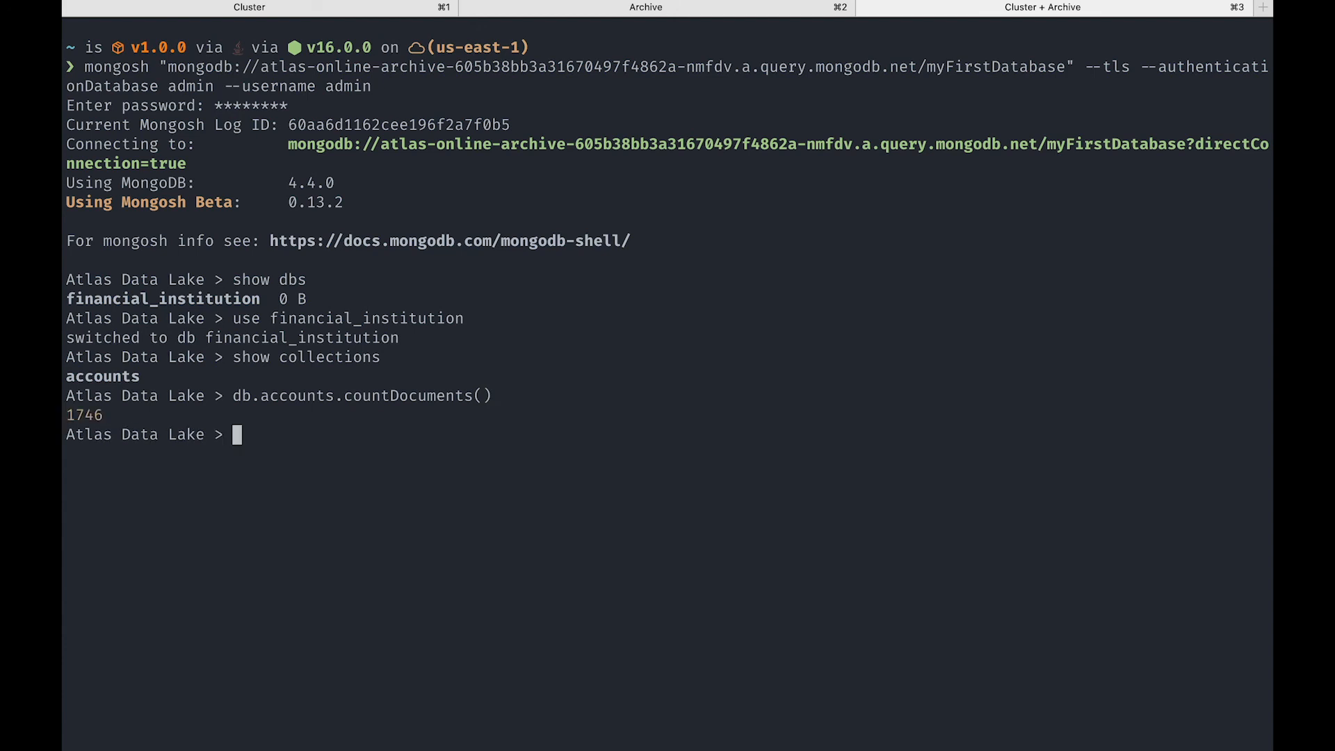